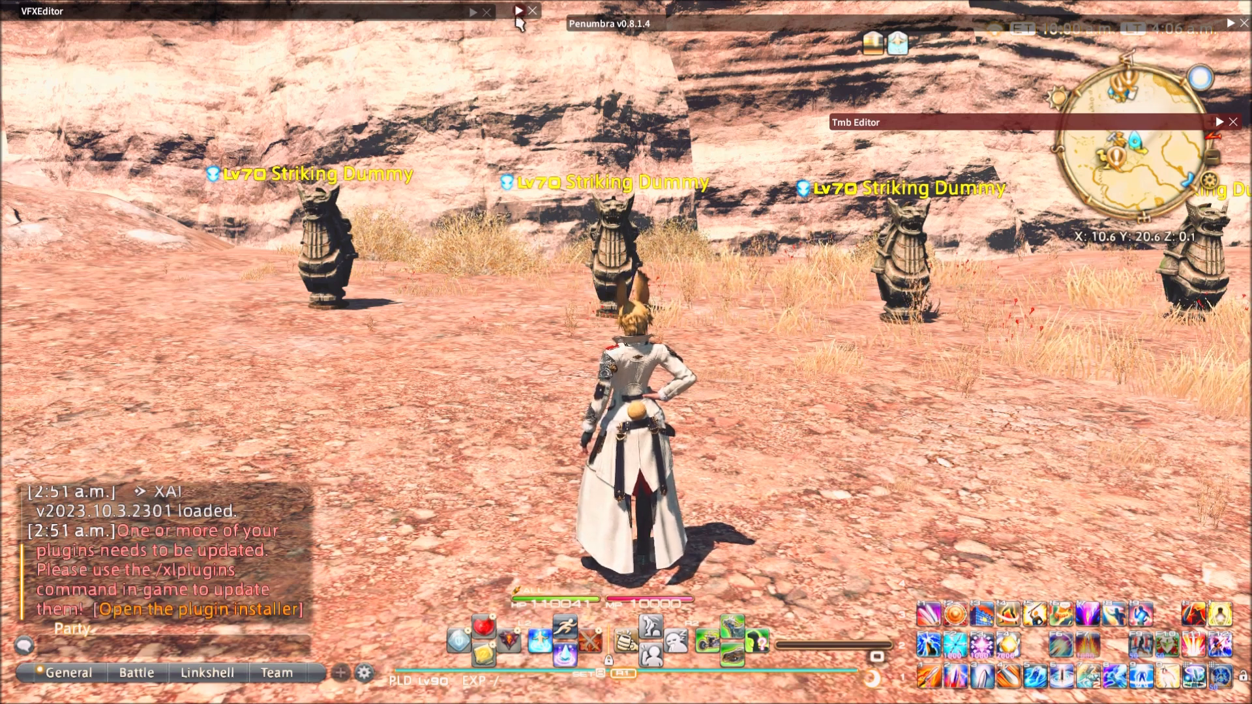
- Move the collapsed VFXEditor window slightly lower and expand the Tmb Editor window
{"action": "left_click_drag", "start_coordinate": [505, 16], "coordinate": [503, 33]}
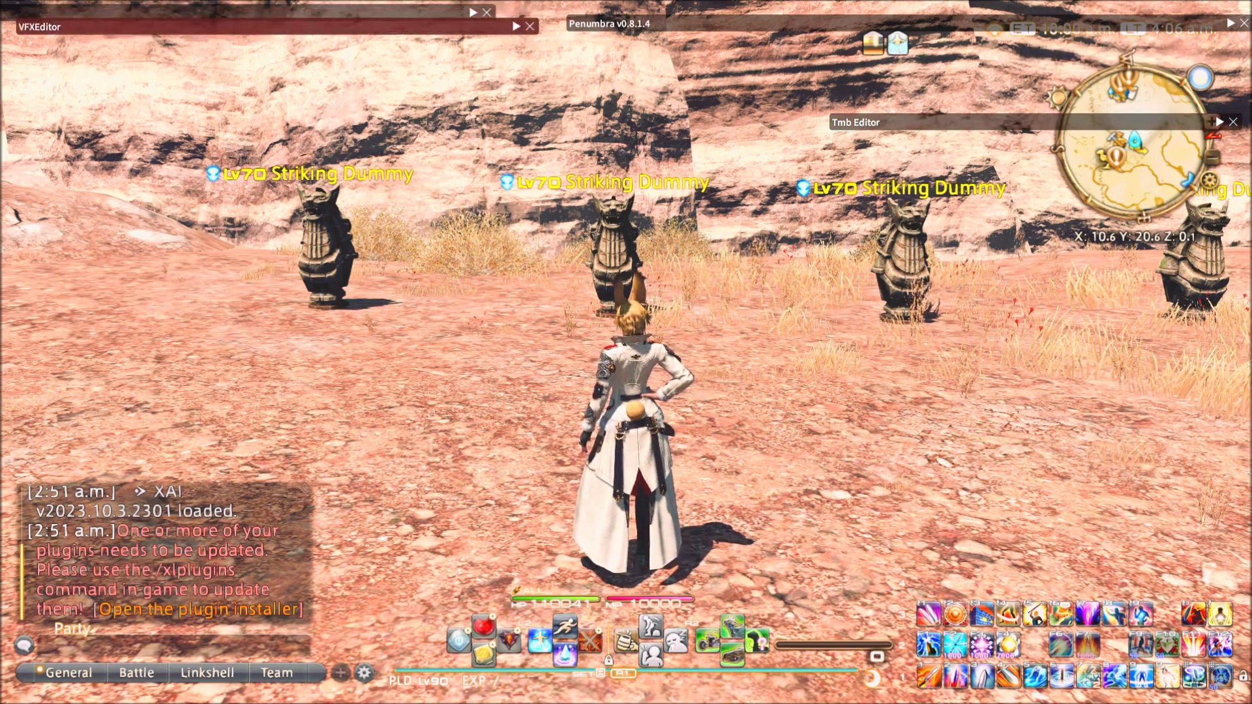
{"action": "left_click", "coordinate": [1219, 121]}
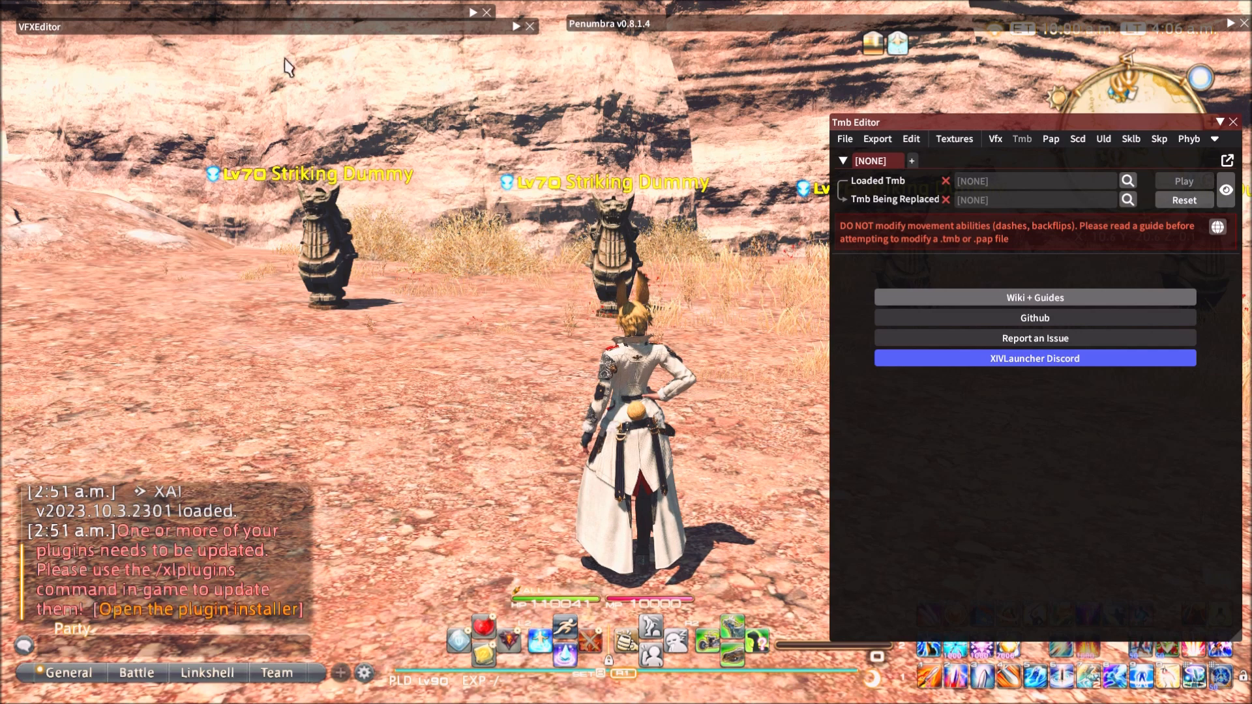
{"action": "left_click", "coordinate": [515, 27]}
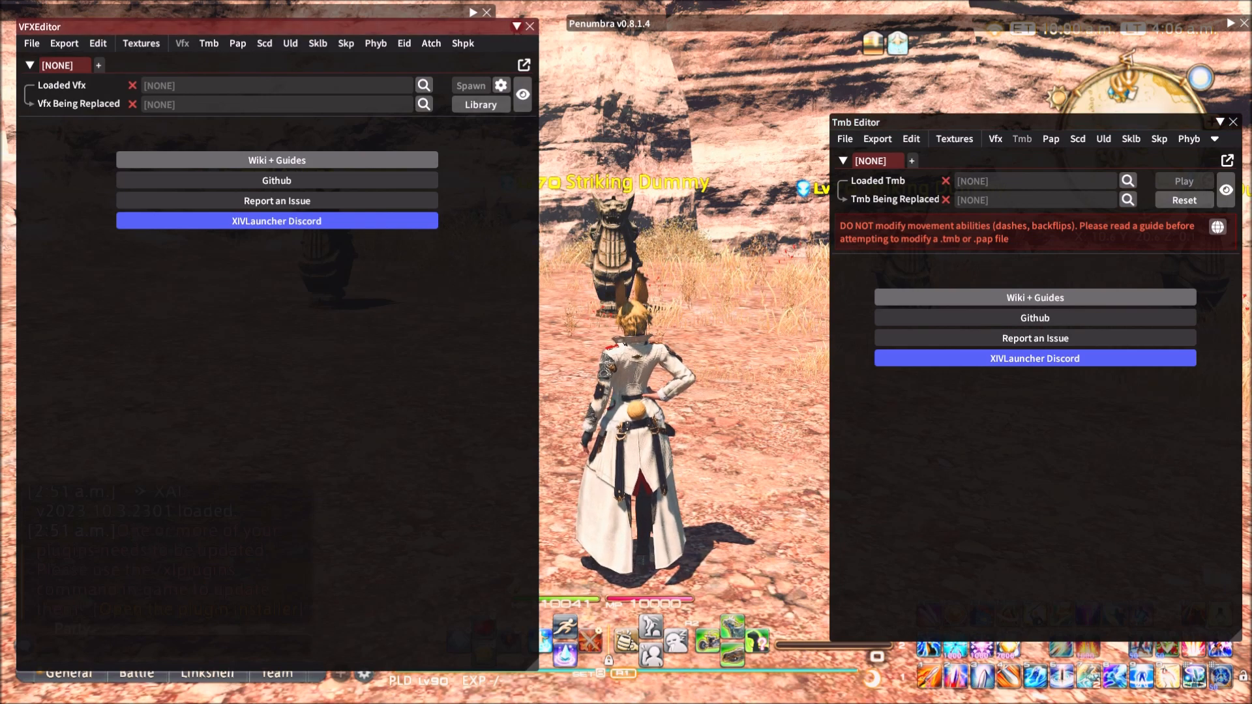
{"action": "left_click", "coordinate": [516, 26]}
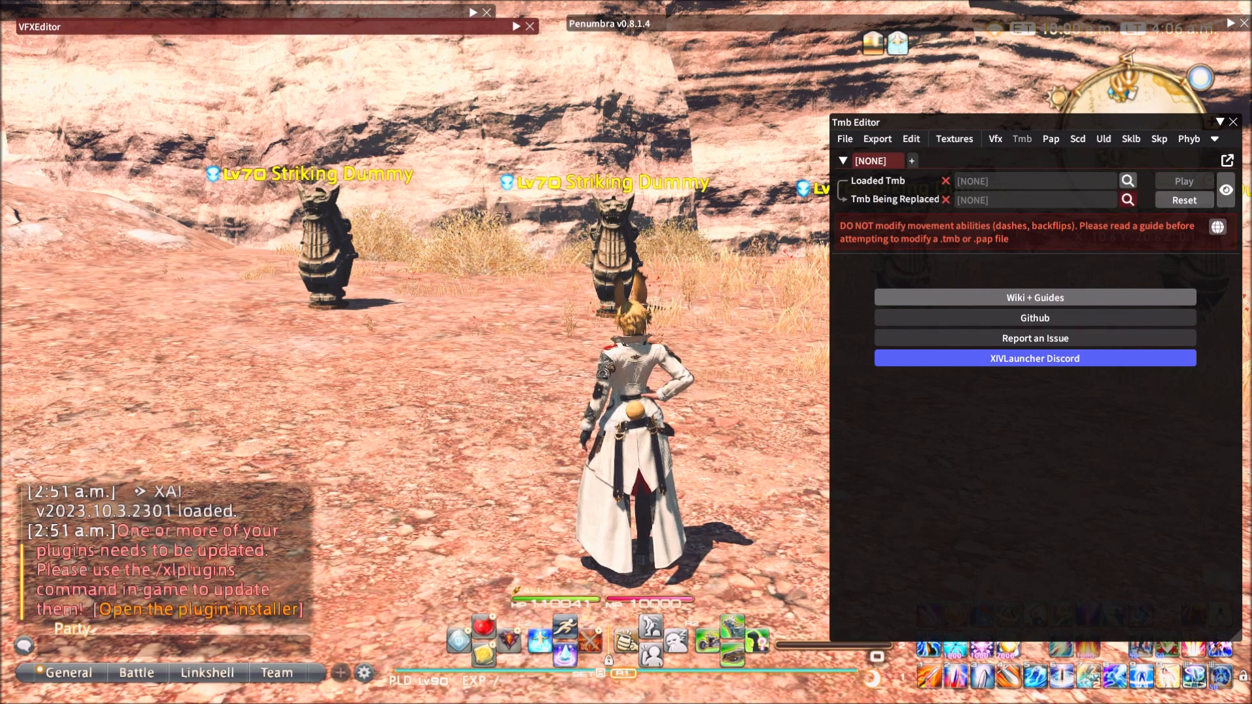
- Set Fight or Flight End as both the replaced and the loaded Tmb, and collapse both selection windows
{"action": "left_click", "coordinate": [1127, 200]}
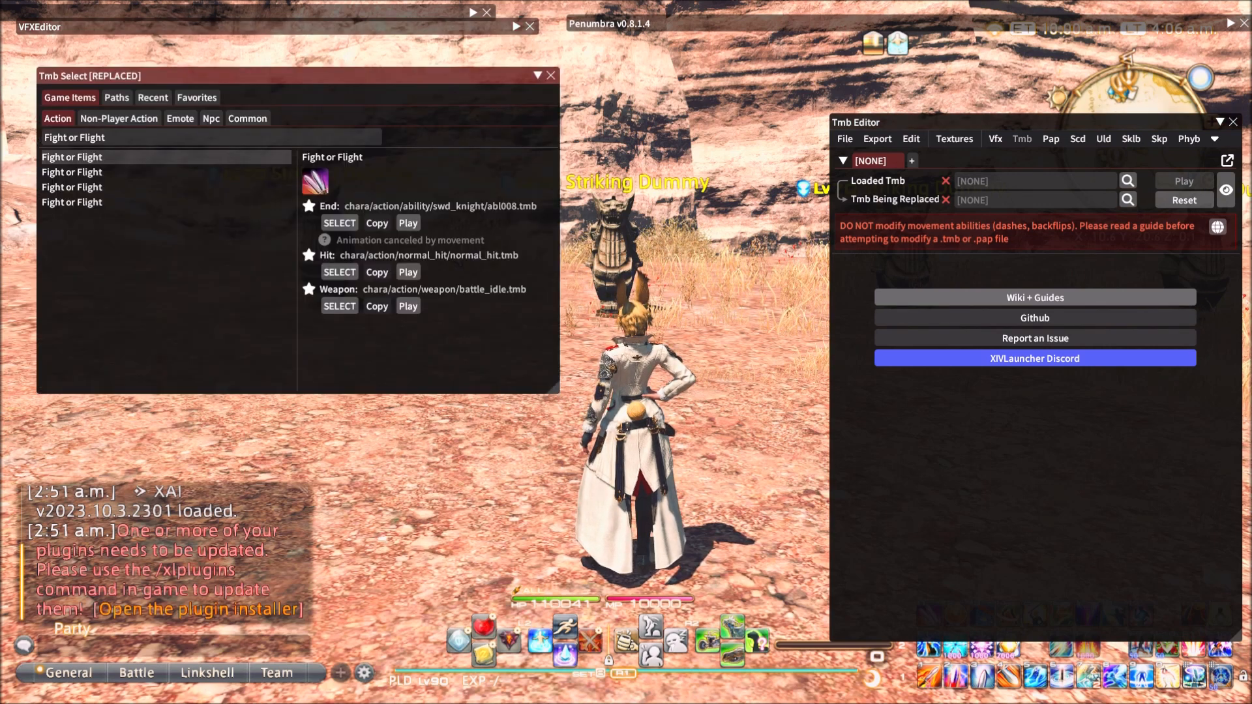
{"action": "left_click", "coordinate": [339, 223]}
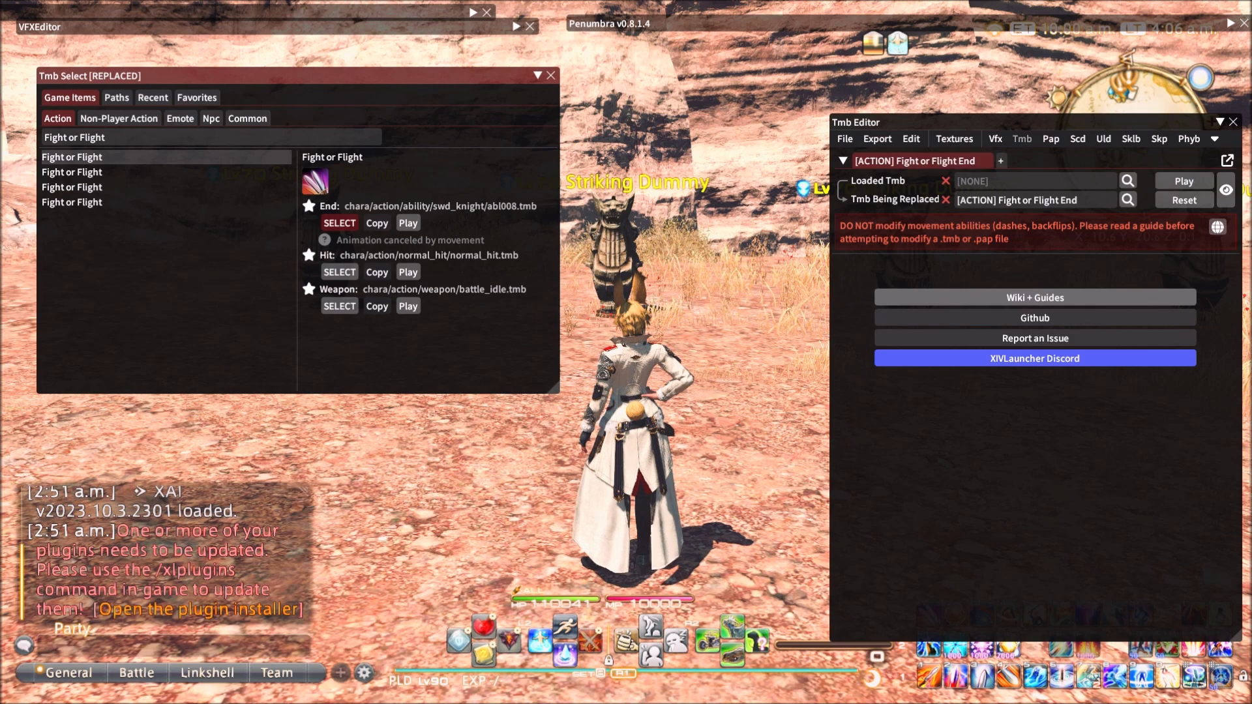
{"action": "left_click", "coordinate": [1127, 180]}
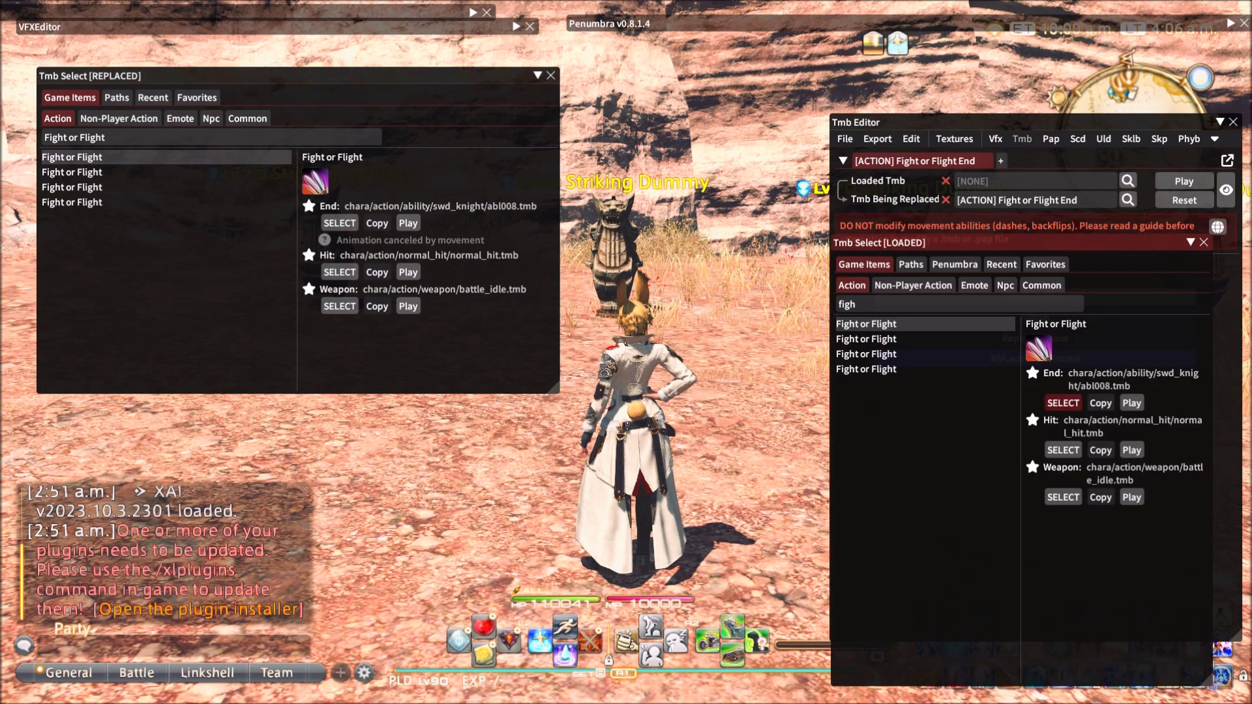
{"action": "left_click", "coordinate": [1063, 403]}
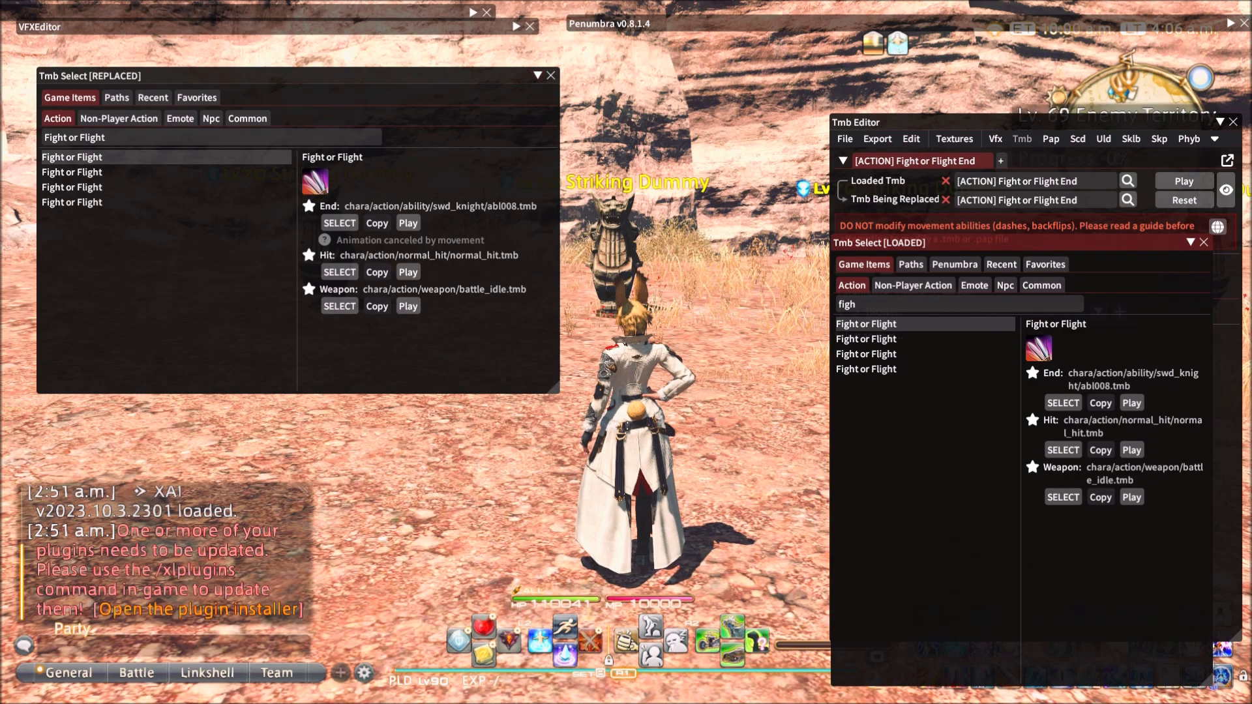
{"action": "left_click", "coordinate": [1191, 243]}
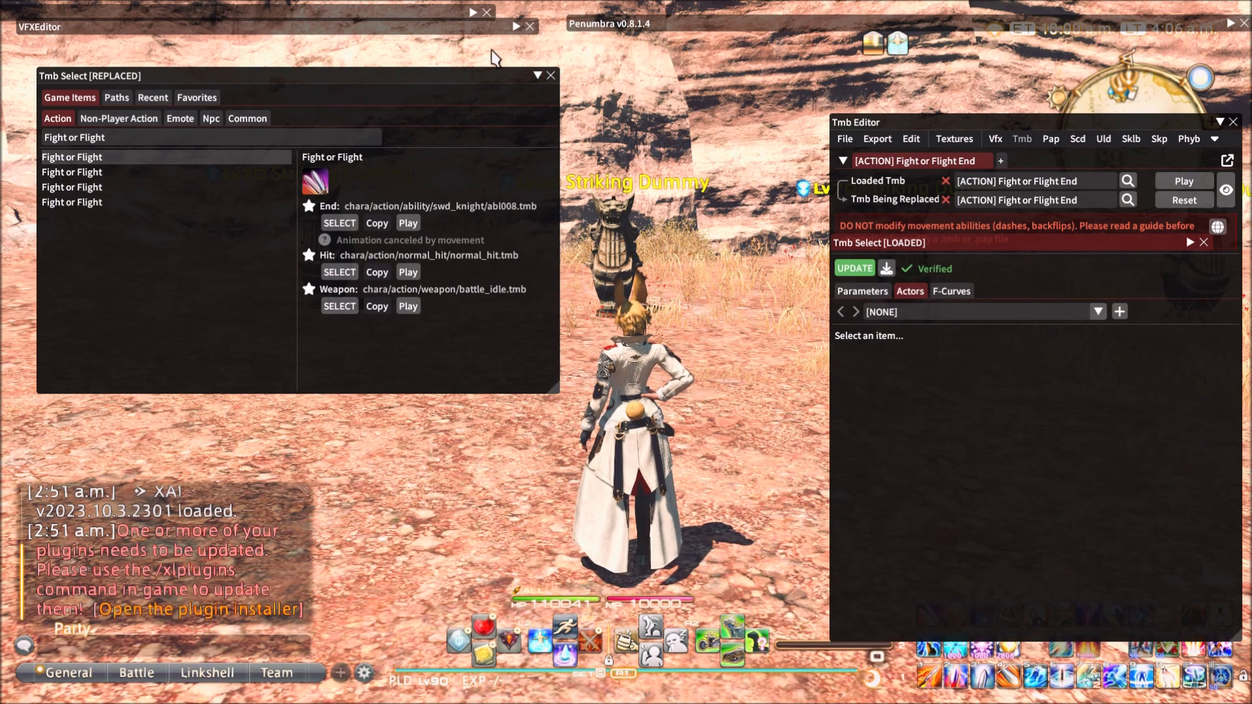
{"action": "left_click", "coordinate": [538, 76]}
- Open Actor 0, add a new track to it and select that track
{"action": "left_click", "coordinate": [978, 311]}
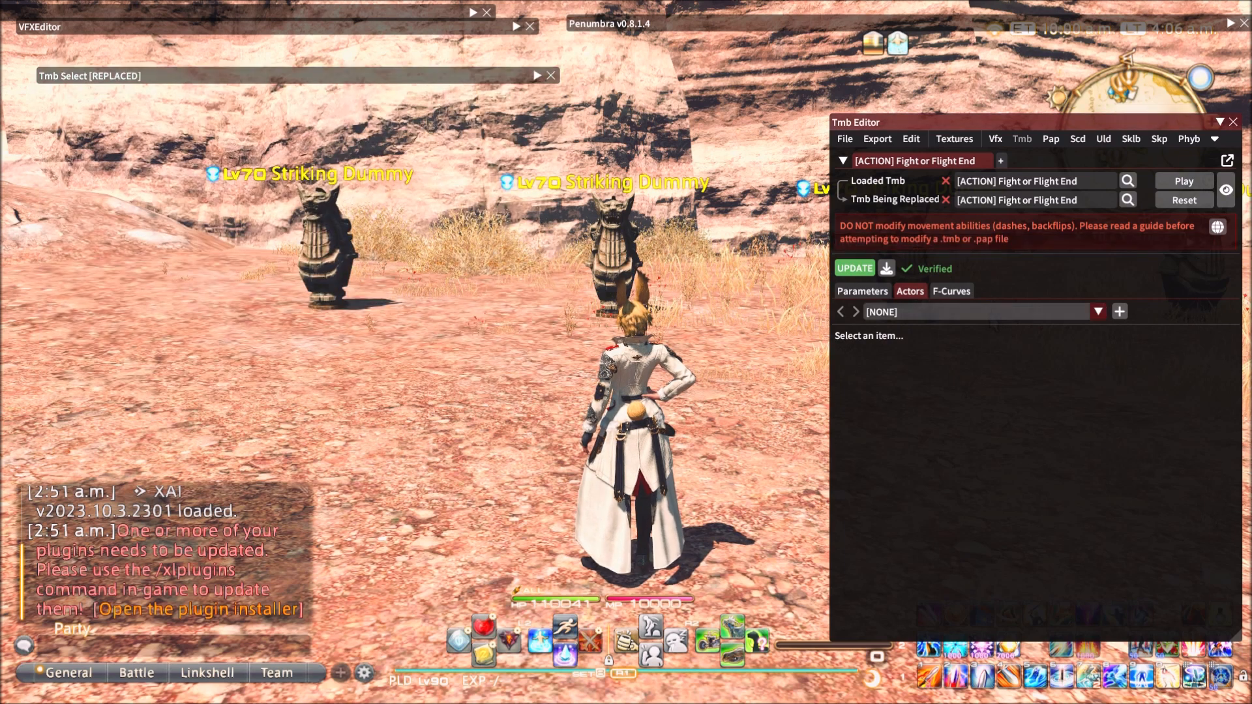
{"action": "left_click", "coordinate": [887, 331]}
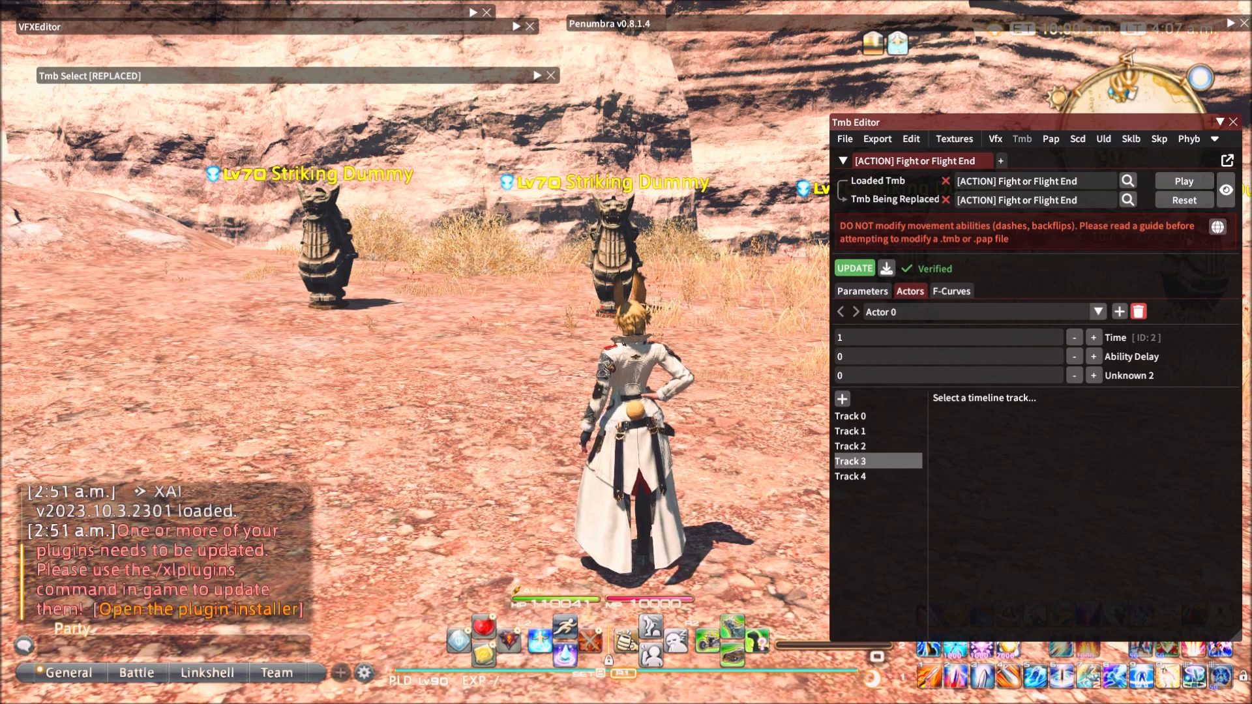
{"action": "left_click", "coordinate": [842, 398]}
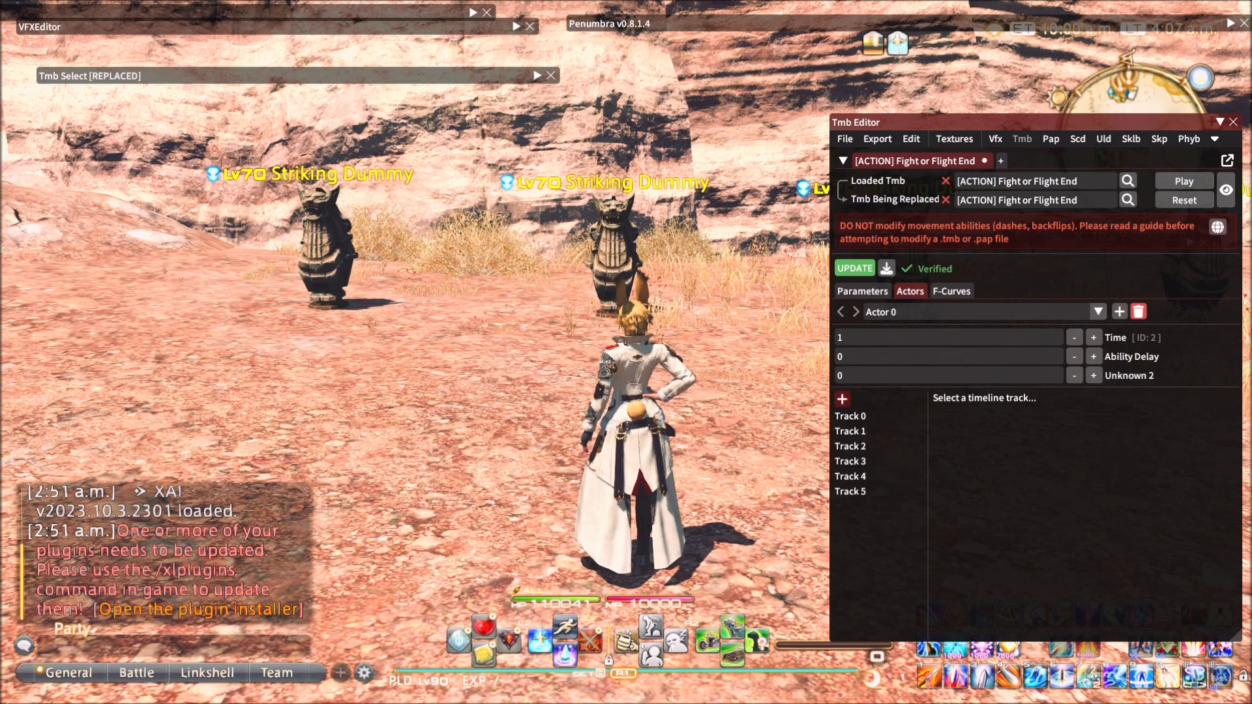
{"action": "left_click", "coordinate": [877, 491]}
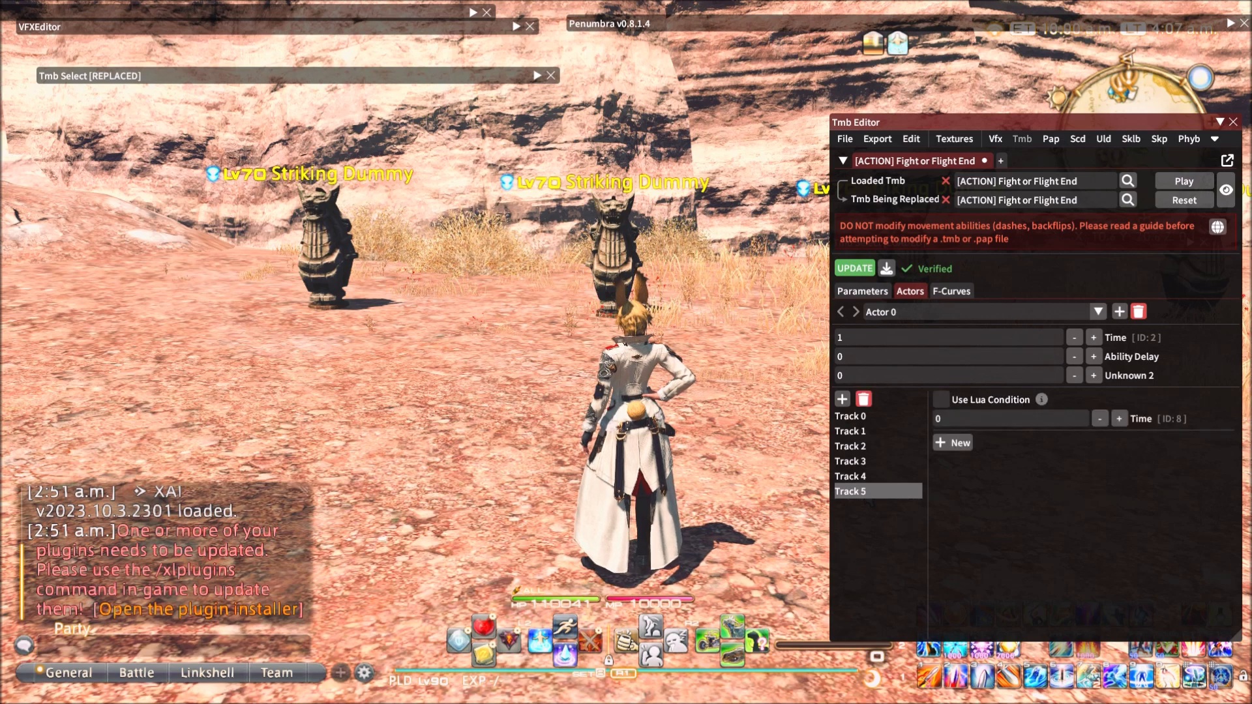
- Add two Invisibility (C094) entries to Track 5 and collapse them
{"action": "left_click", "coordinate": [949, 442]}
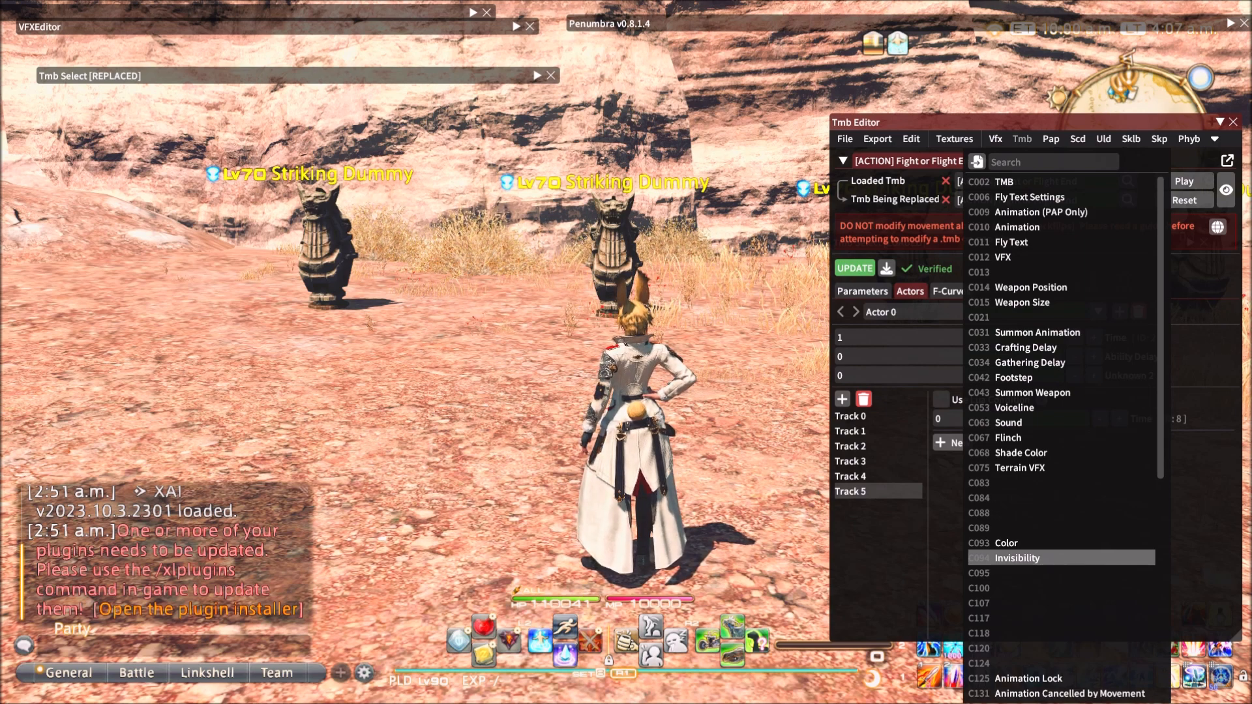
{"action": "left_click", "coordinate": [1018, 558]}
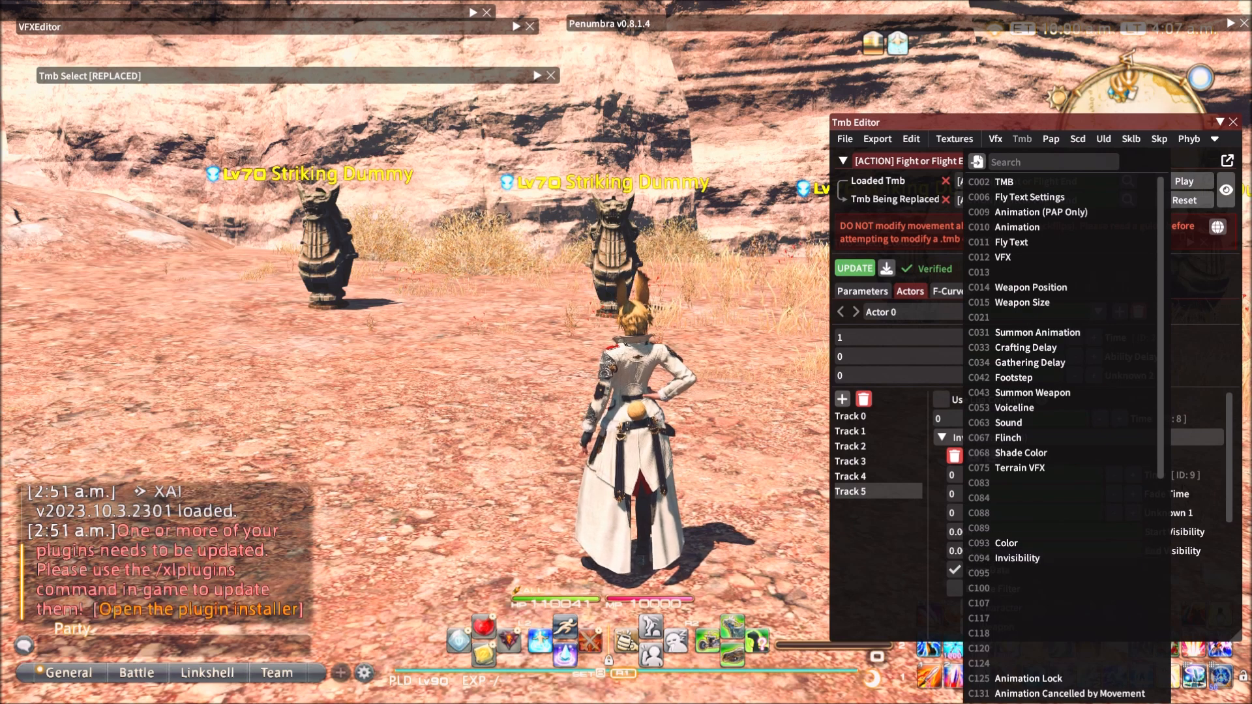
{"action": "scroll", "coordinate": [1205, 483], "scroll_direction": "down", "scroll_amount": 5}
{"action": "scroll", "coordinate": [1201, 484], "scroll_direction": "up", "scroll_amount": 5}
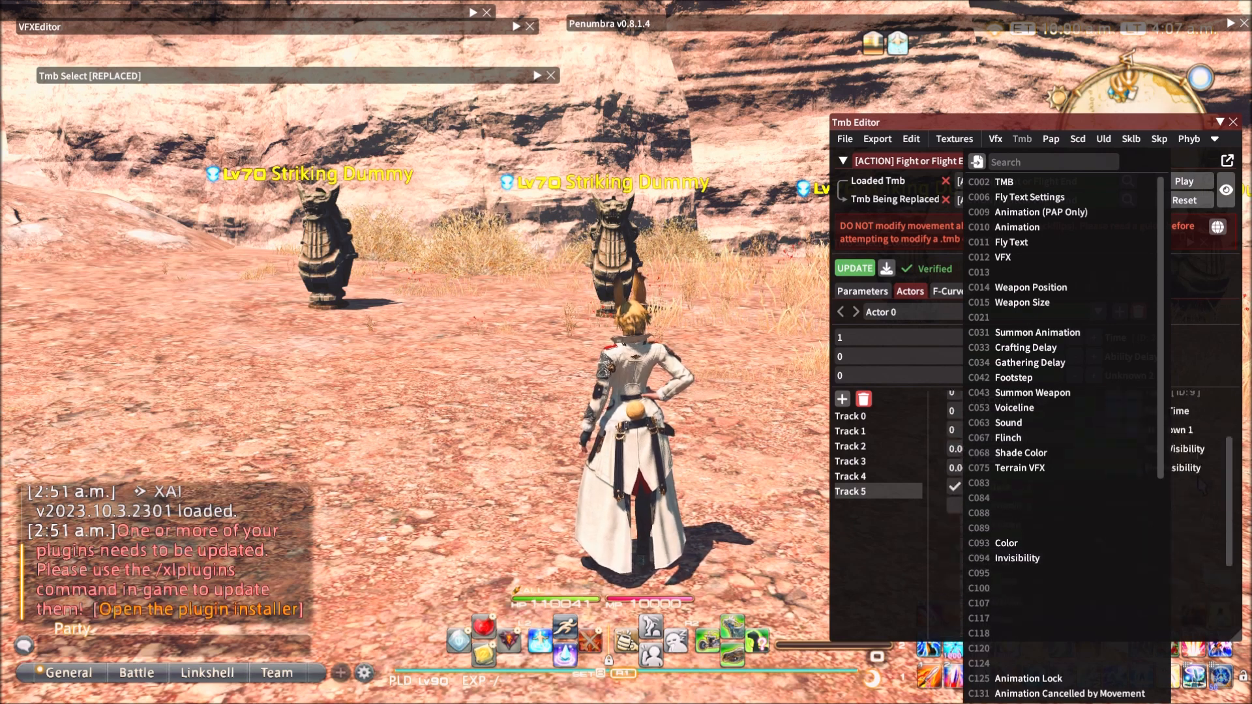
{"action": "left_click", "coordinate": [1195, 452]}
{"action": "left_click", "coordinate": [1183, 438]}
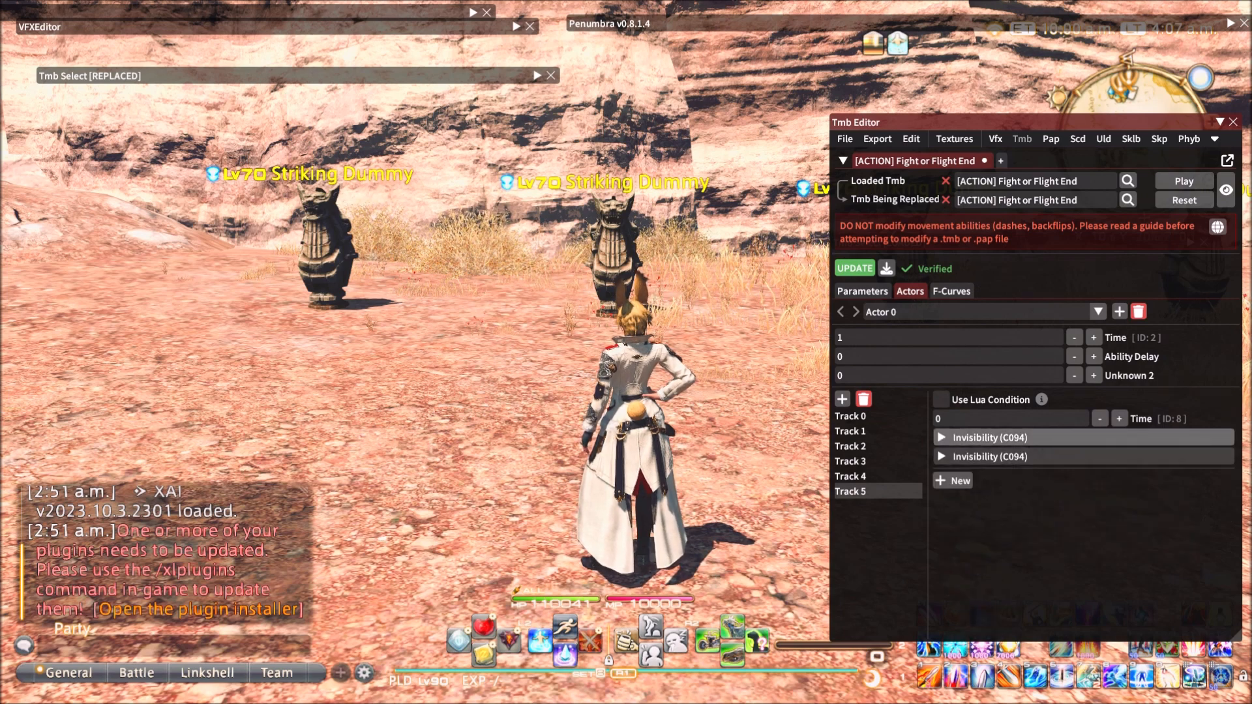
- Add a Summon Weapon (C043) entry to Track 5 and collapse it
{"action": "left_click", "coordinate": [1035, 437]}
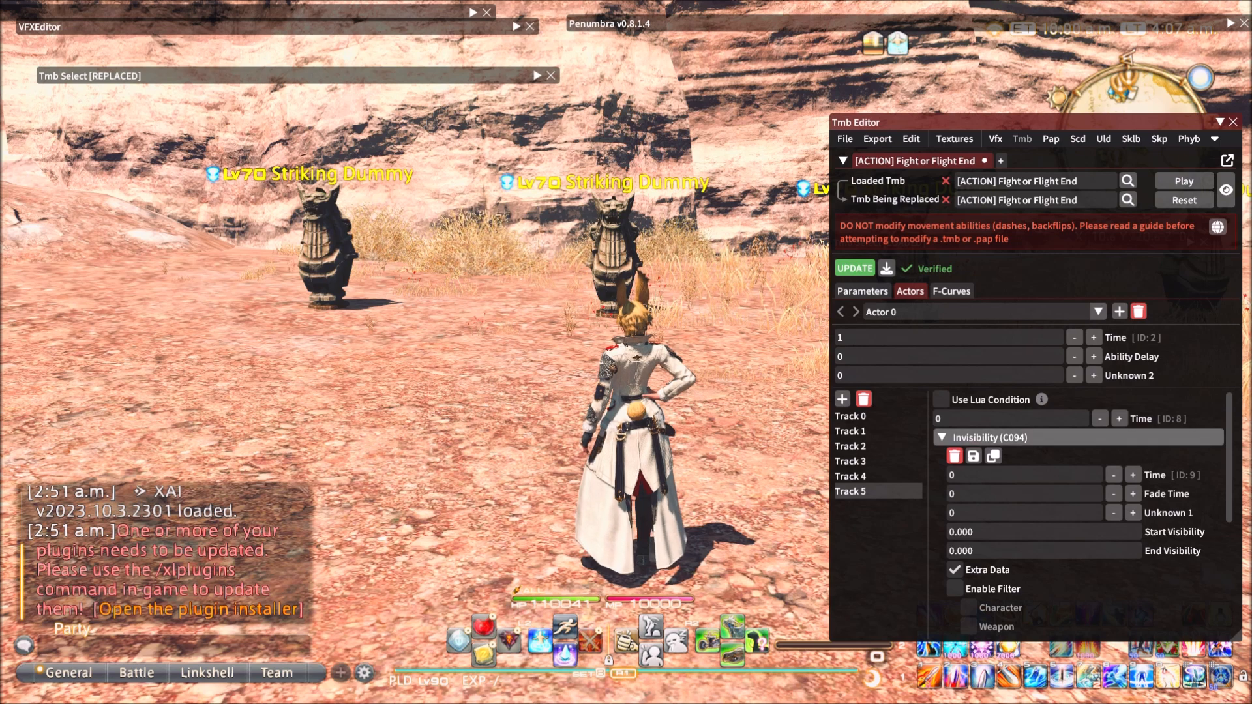
{"action": "left_click", "coordinate": [1035, 438]}
{"action": "left_click", "coordinate": [958, 480]}
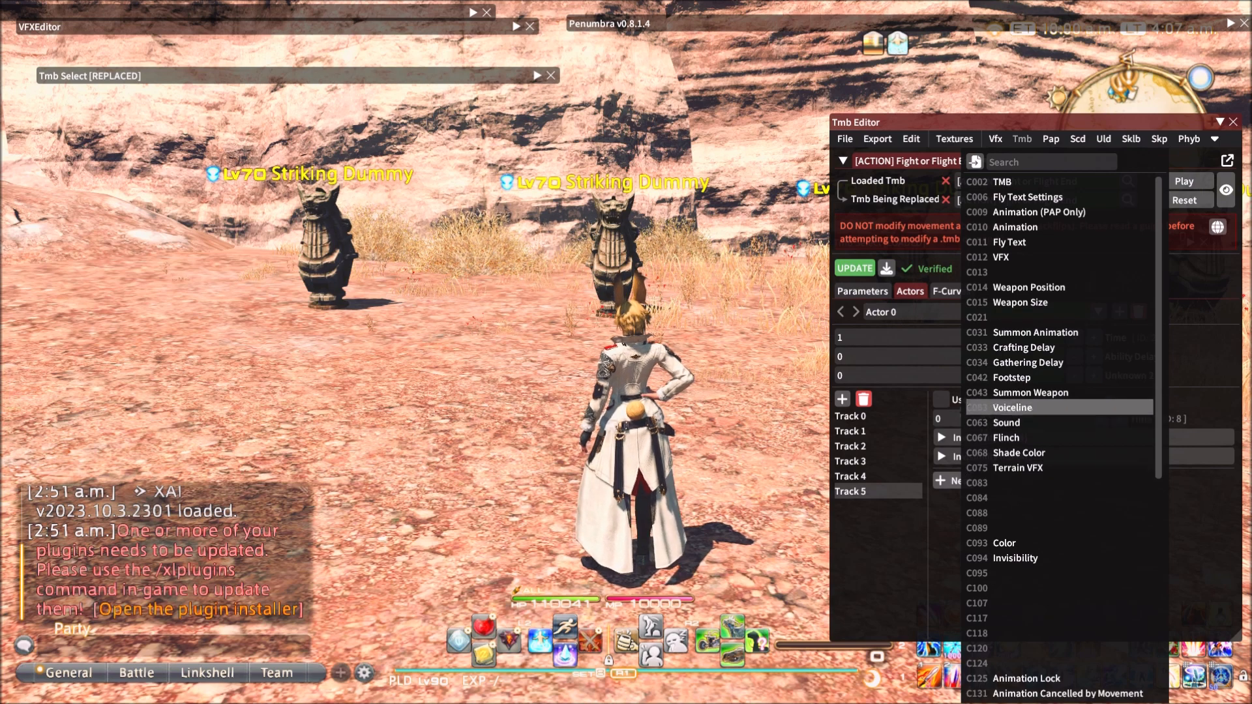
{"action": "left_click", "coordinate": [1030, 392]}
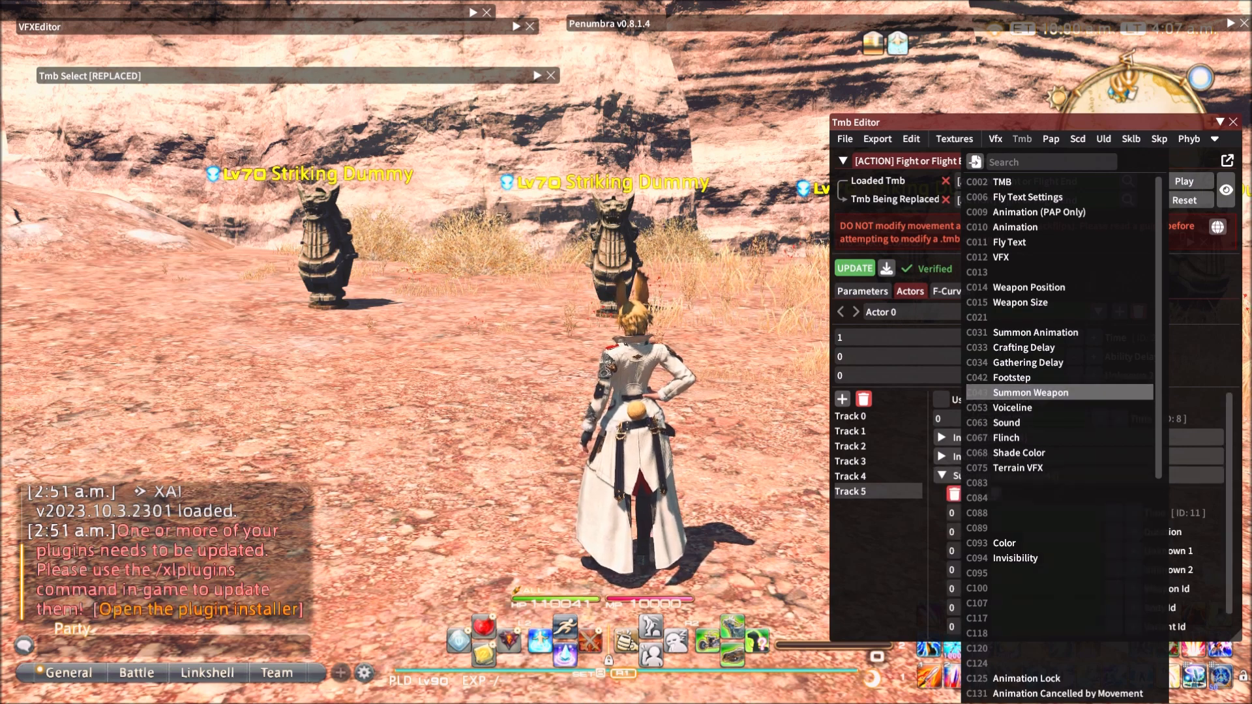
{"action": "left_click", "coordinate": [997, 475]}
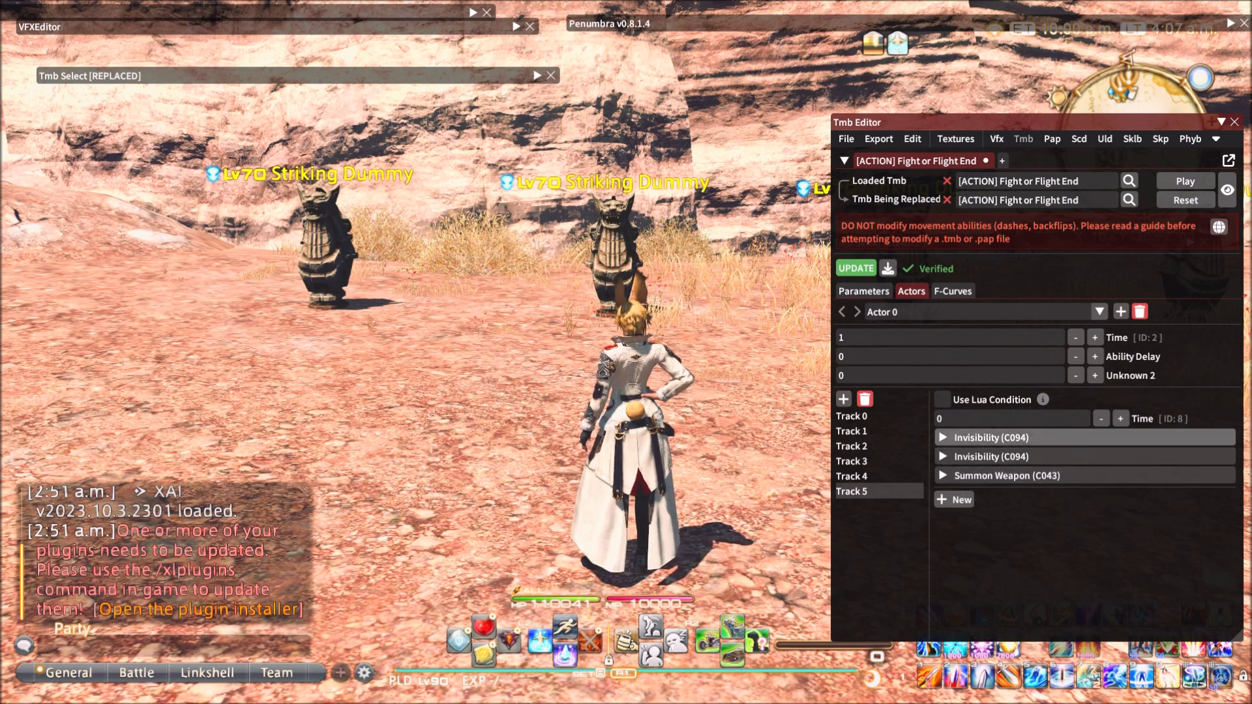
- Set the first Invisibility entry's Fade Time to 1 and Start Visibility to 1
{"action": "left_click", "coordinate": [997, 438]}
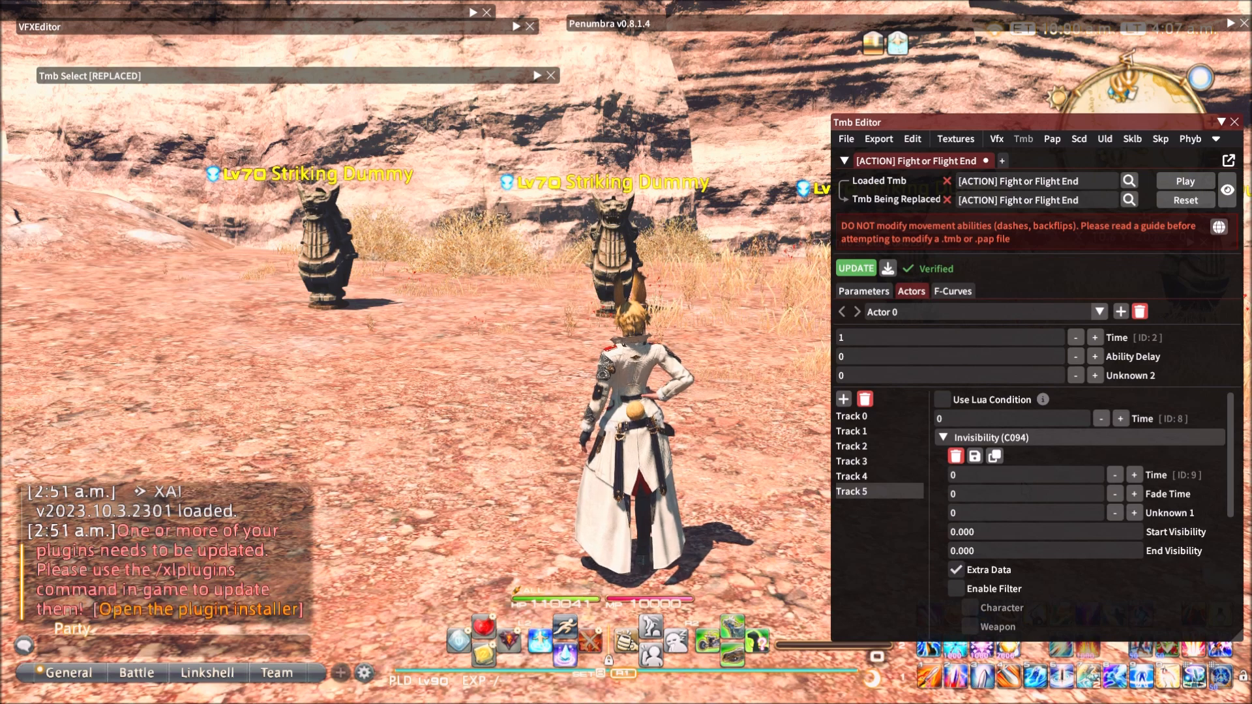
{"action": "scroll", "coordinate": [1020, 504], "scroll_direction": "down", "scroll_amount": 1}
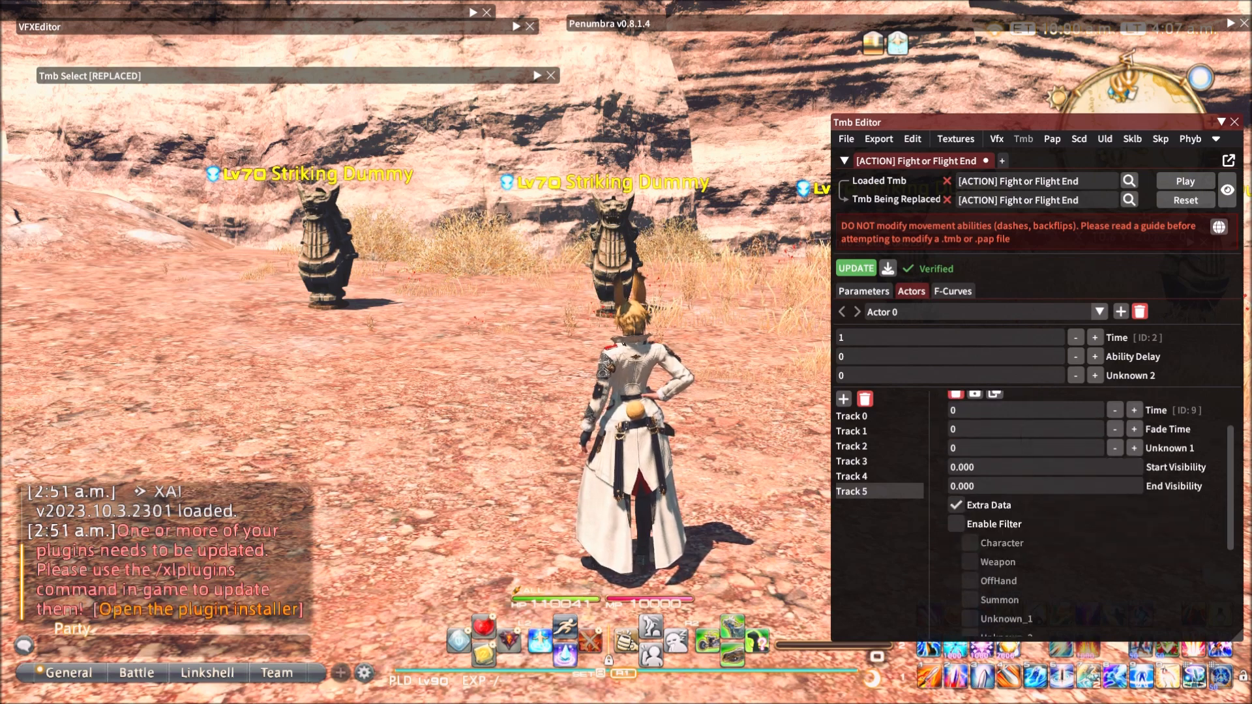
{"action": "left_click", "coordinate": [978, 429]}
{"action": "type", "text": "1"}
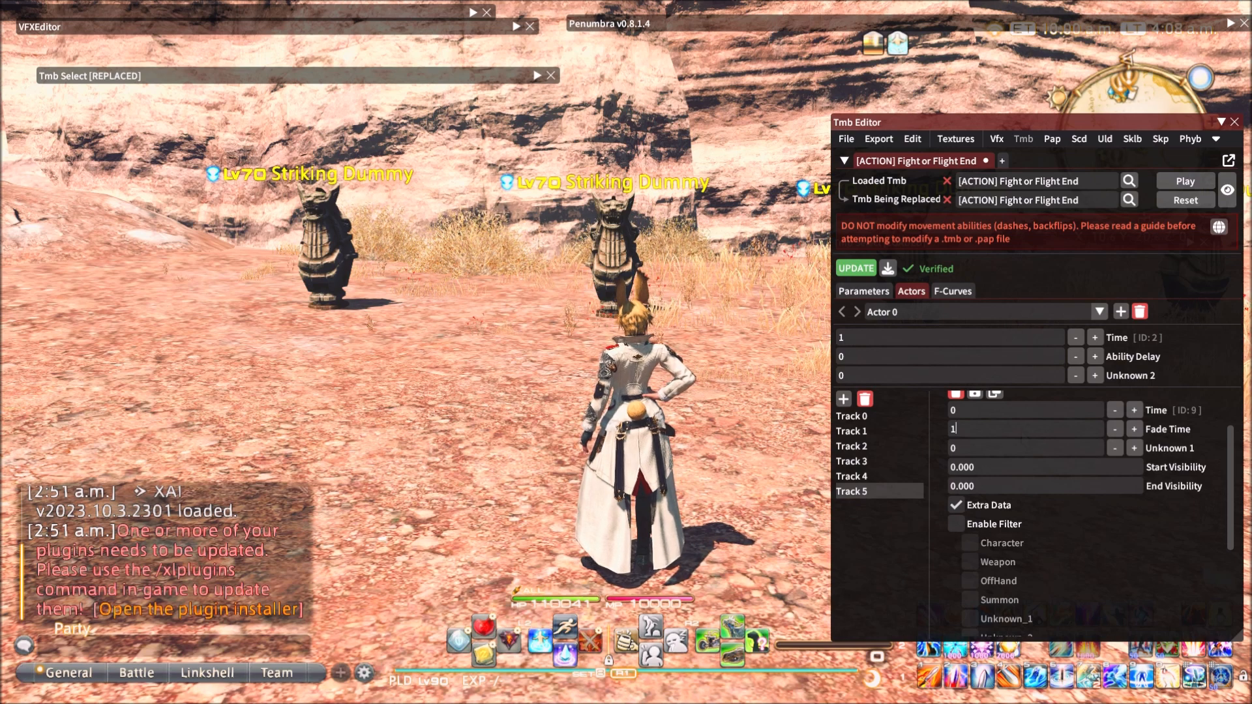
{"action": "left_click", "coordinate": [978, 467]}
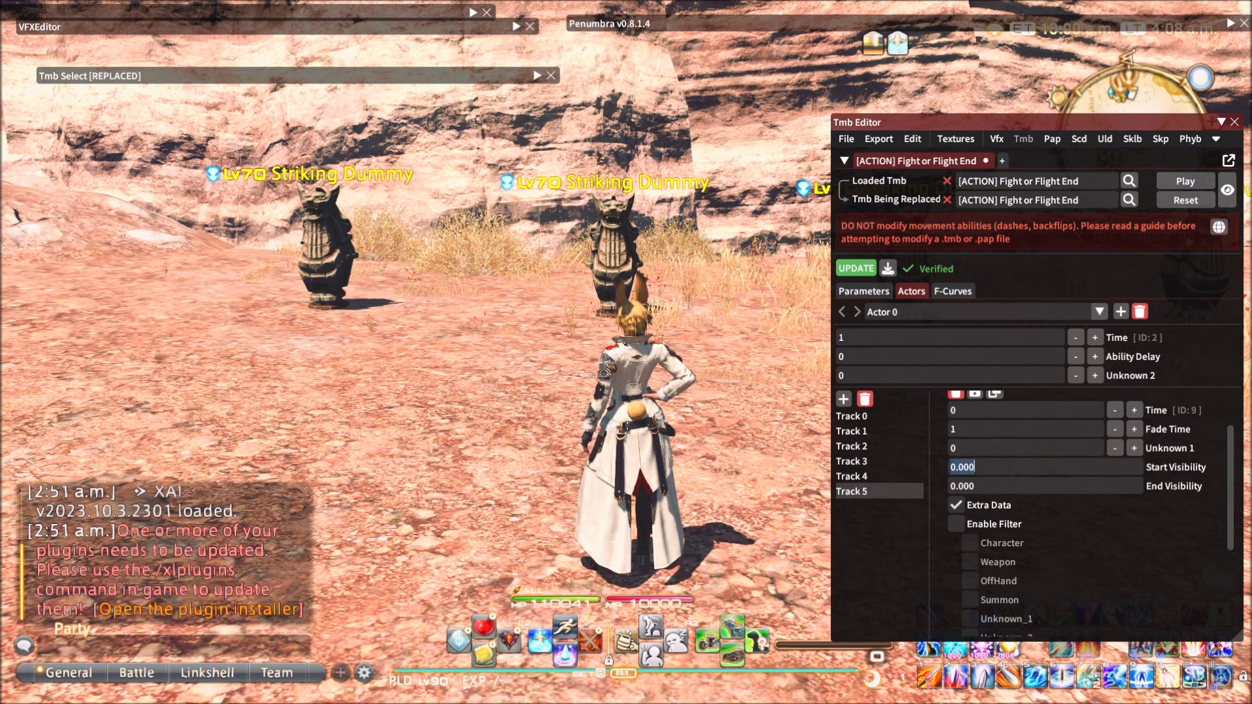
{"action": "type", "text": "1"}
{"action": "key", "text": "Return"}
{"action": "left_click_drag", "start_coordinate": [1069, 521], "coordinate": [1064, 504]}
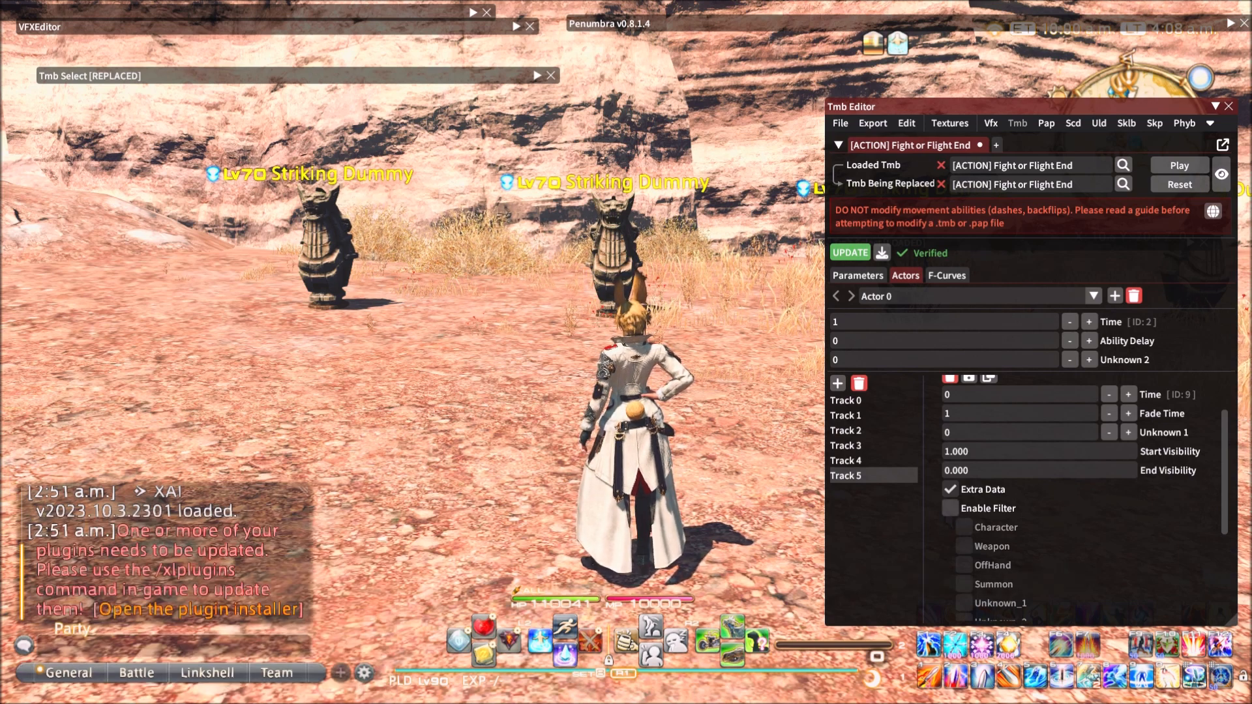
- Enable the filter on the first Invisibility entry with only Weapon ticked
{"action": "left_click", "coordinate": [950, 508]}
{"action": "scroll", "coordinate": [952, 508], "scroll_direction": "down", "scroll_amount": 2}
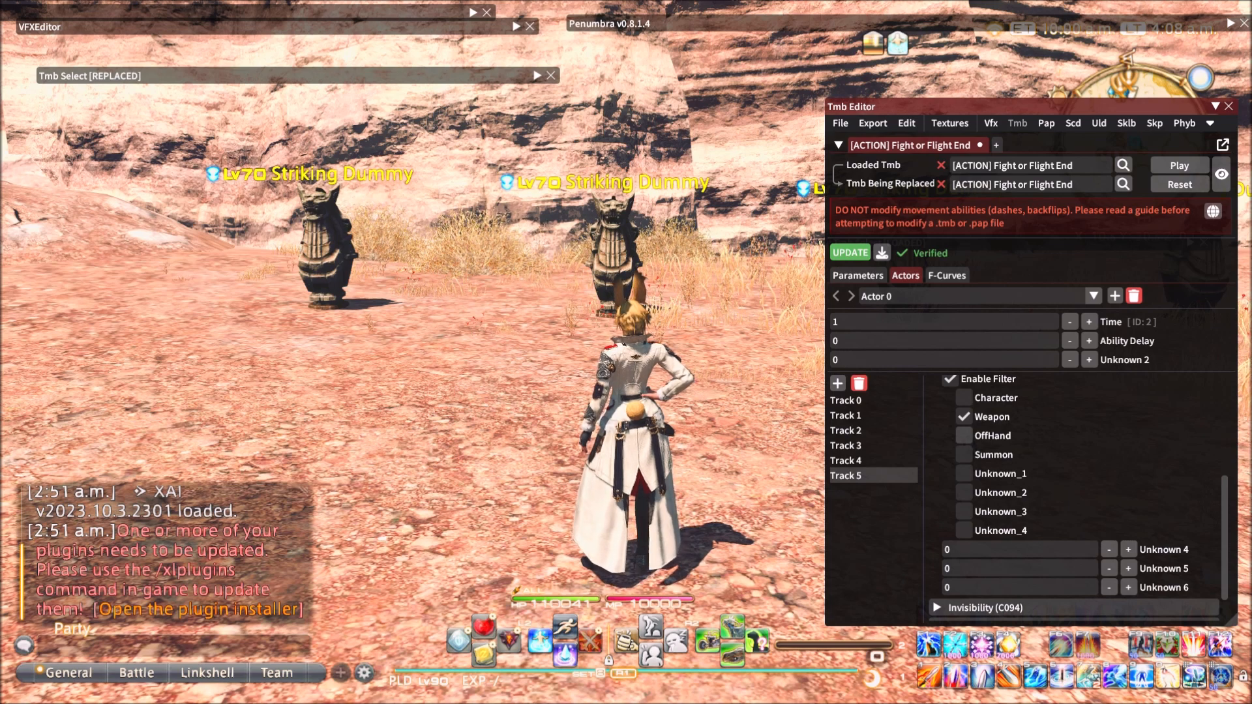
{"action": "left_click", "coordinate": [964, 436]}
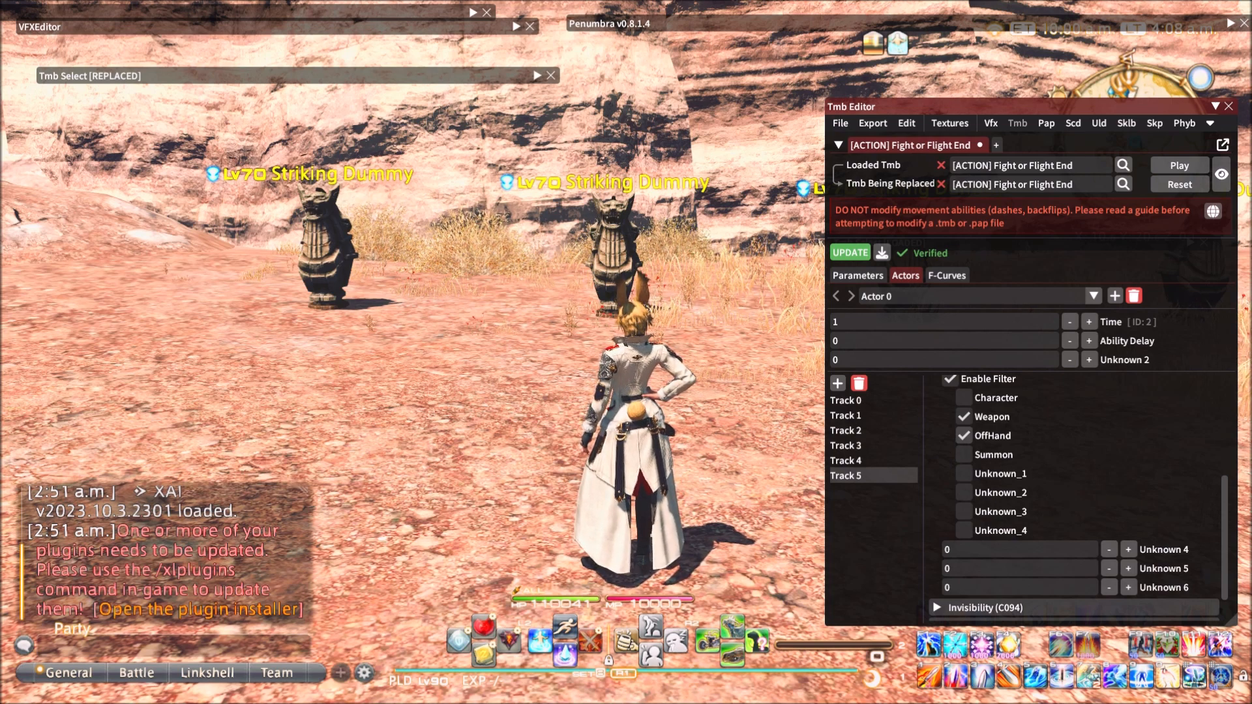
{"action": "left_click", "coordinate": [964, 435]}
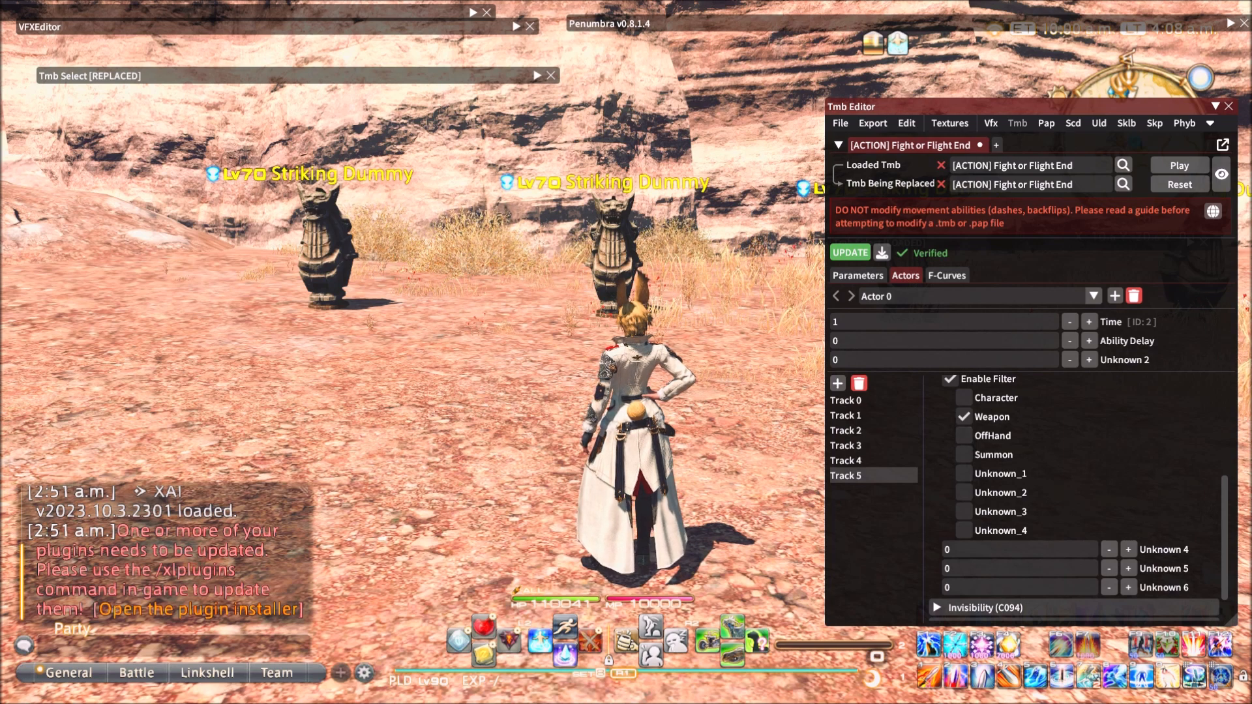
- Expand the second Invisibility entry and enable its filter with only Weapon ticked
{"action": "scroll", "coordinate": [965, 530], "scroll_direction": "down", "scroll_amount": 1}
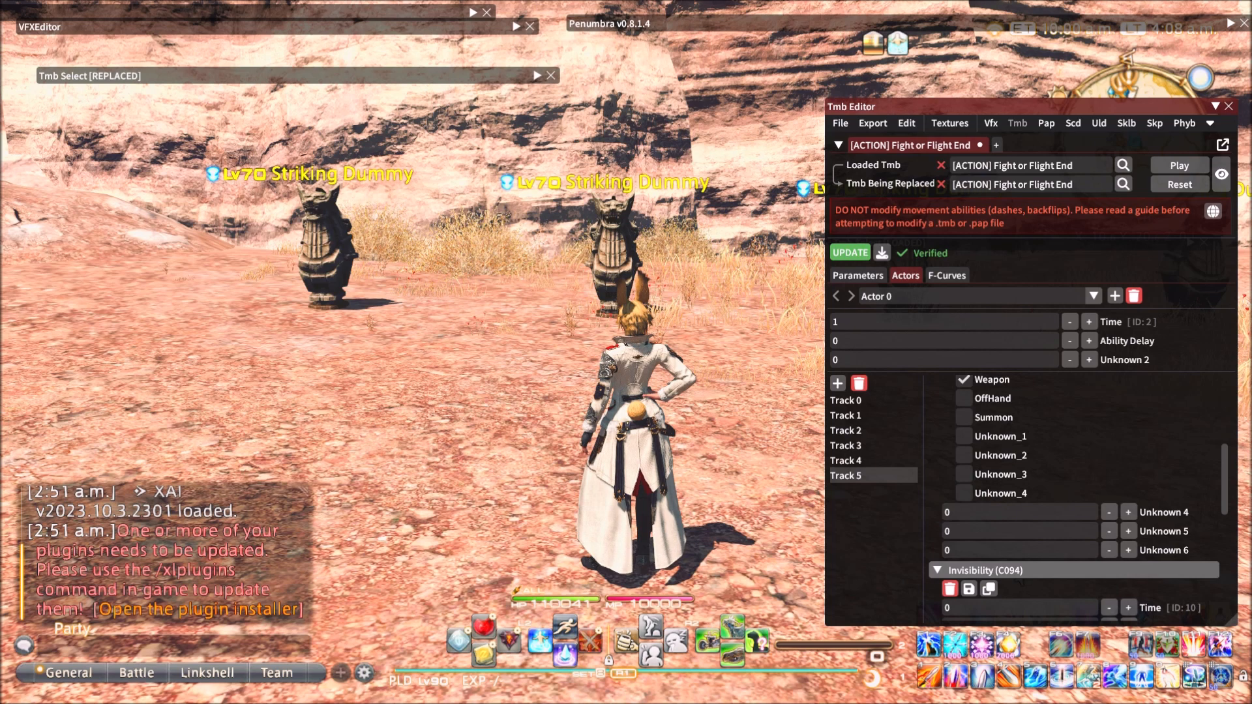
{"action": "left_click", "coordinate": [1017, 570]}
{"action": "scroll", "coordinate": [1031, 529], "scroll_direction": "up", "scroll_amount": 1}
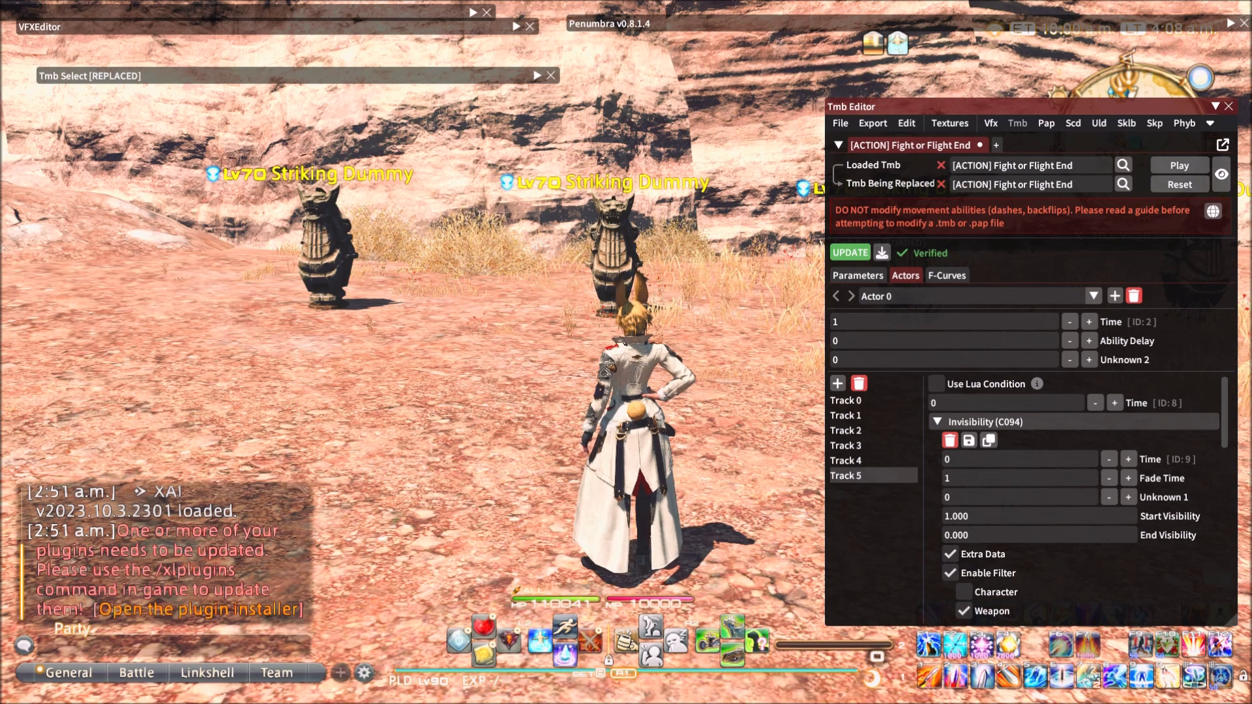
{"action": "scroll", "coordinate": [1075, 496], "scroll_direction": "down", "scroll_amount": 10}
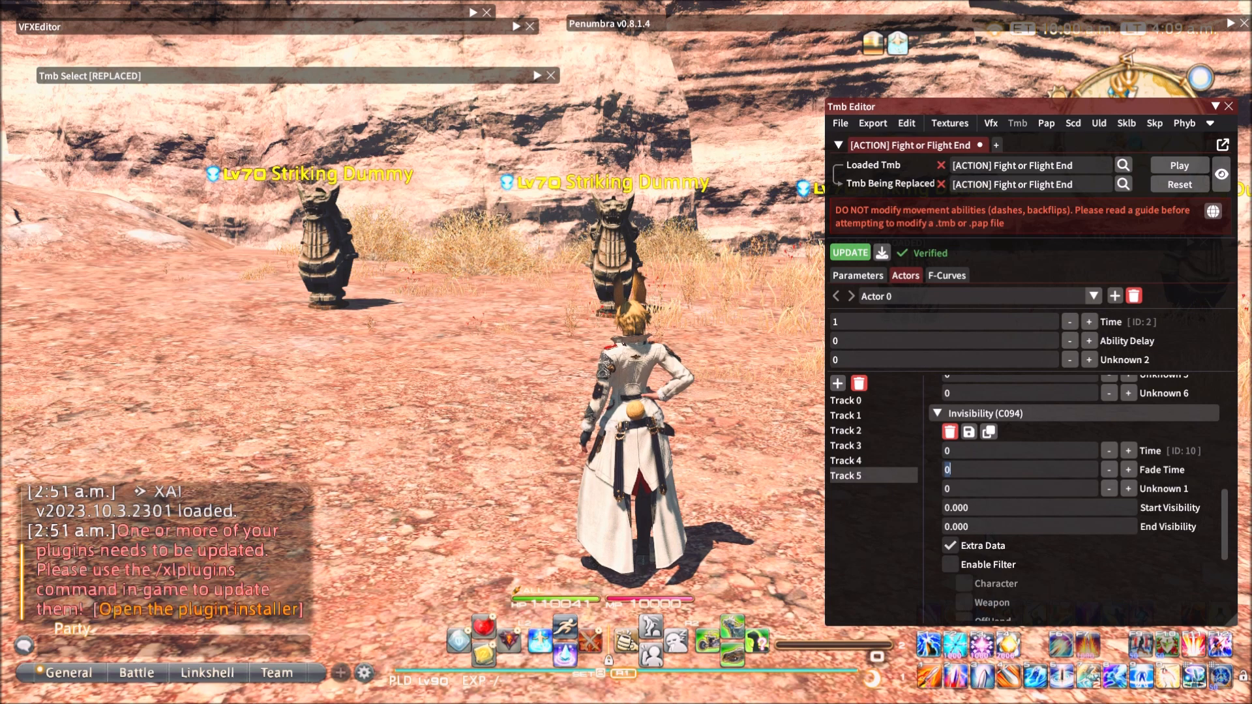
{"action": "left_click", "coordinate": [950, 564]}
{"action": "scroll", "coordinate": [964, 496], "scroll_direction": "down", "scroll_amount": 2}
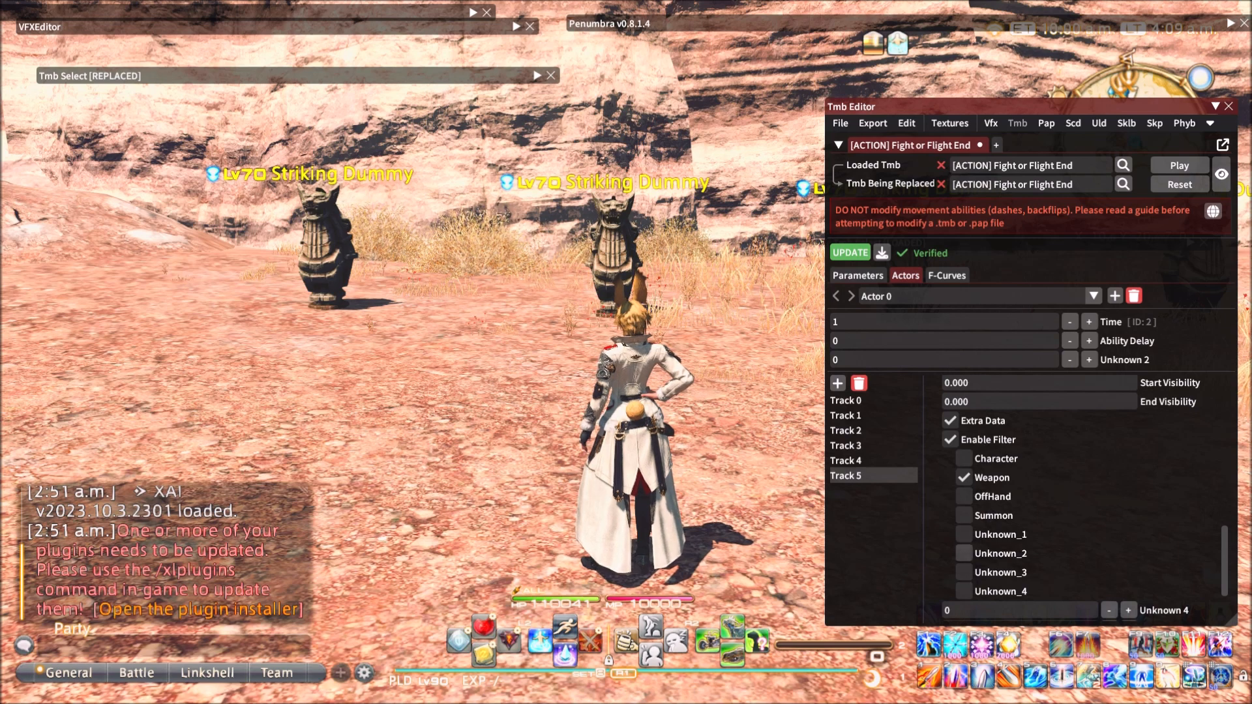
{"action": "scroll", "coordinate": [964, 572], "scroll_direction": "down", "scroll_amount": 2}
{"action": "scroll", "coordinate": [1076, 499], "scroll_direction": "down", "scroll_amount": 3}
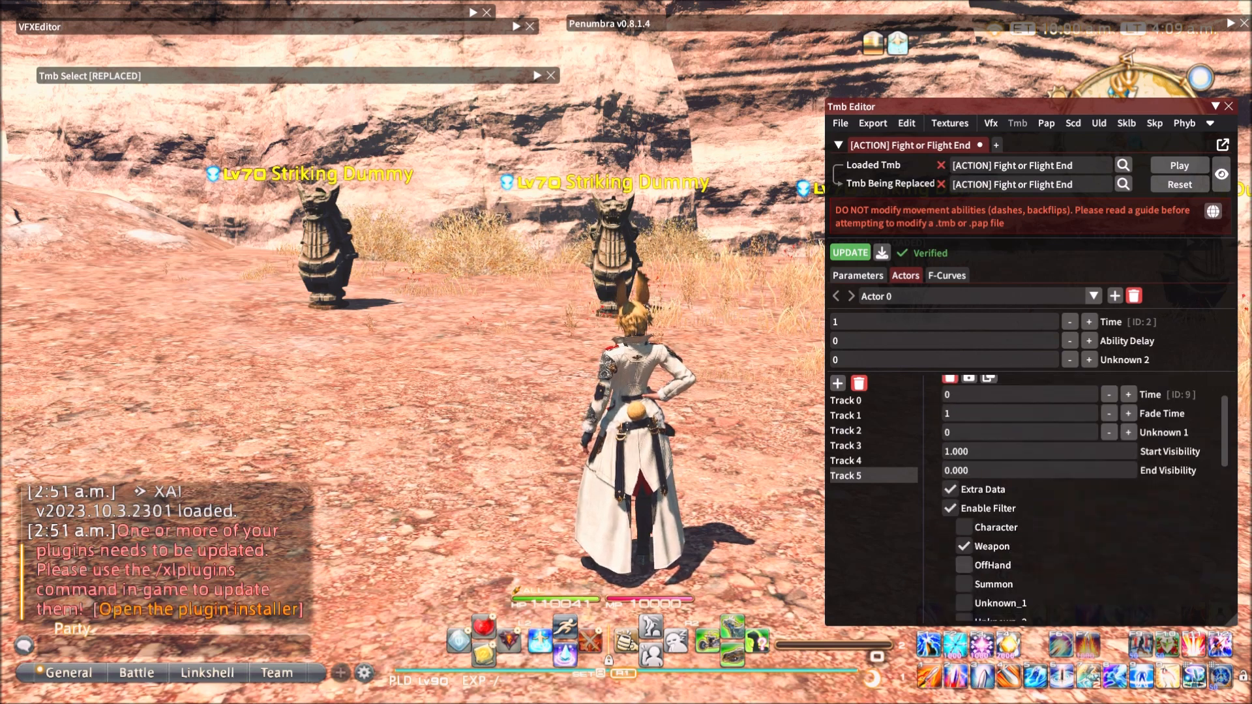
{"action": "scroll", "coordinate": [1076, 499], "scroll_direction": "up", "scroll_amount": 4}
{"action": "scroll", "coordinate": [1076, 499], "scroll_direction": "down", "scroll_amount": 4}
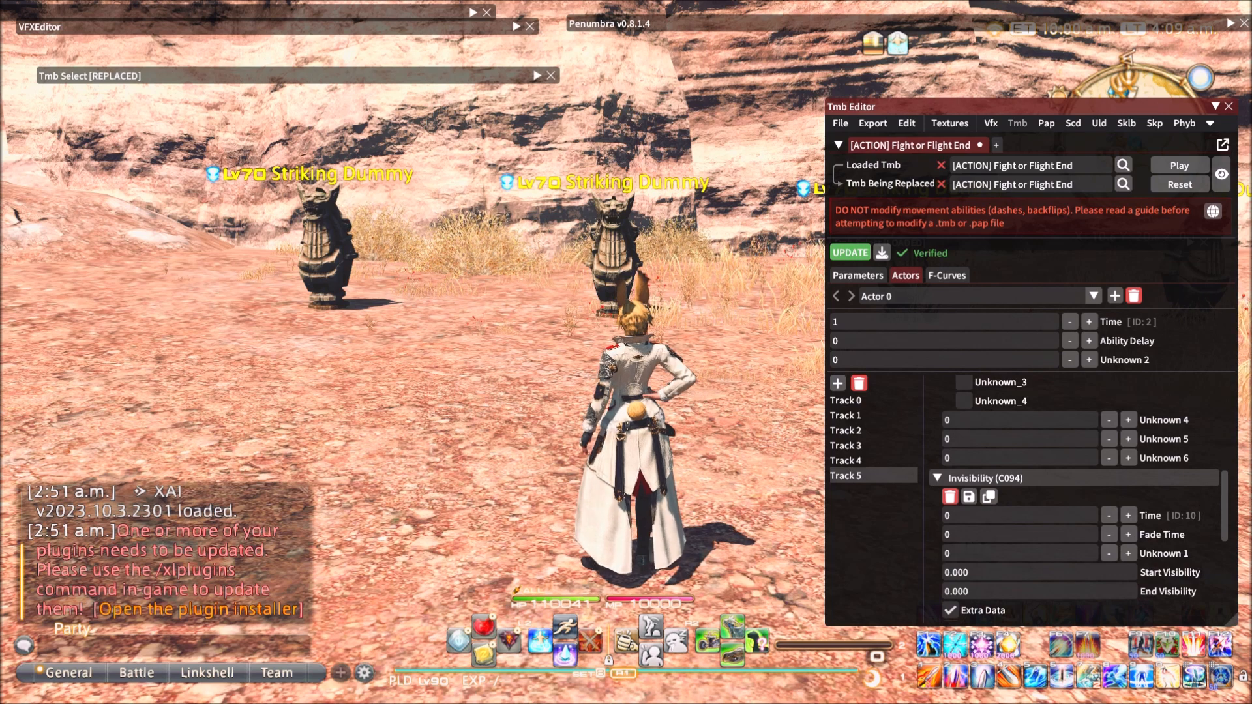
- Set the second Invisibility entry's Fade Time to 600
{"action": "scroll", "coordinate": [1077, 497], "scroll_direction": "down", "scroll_amount": 1}
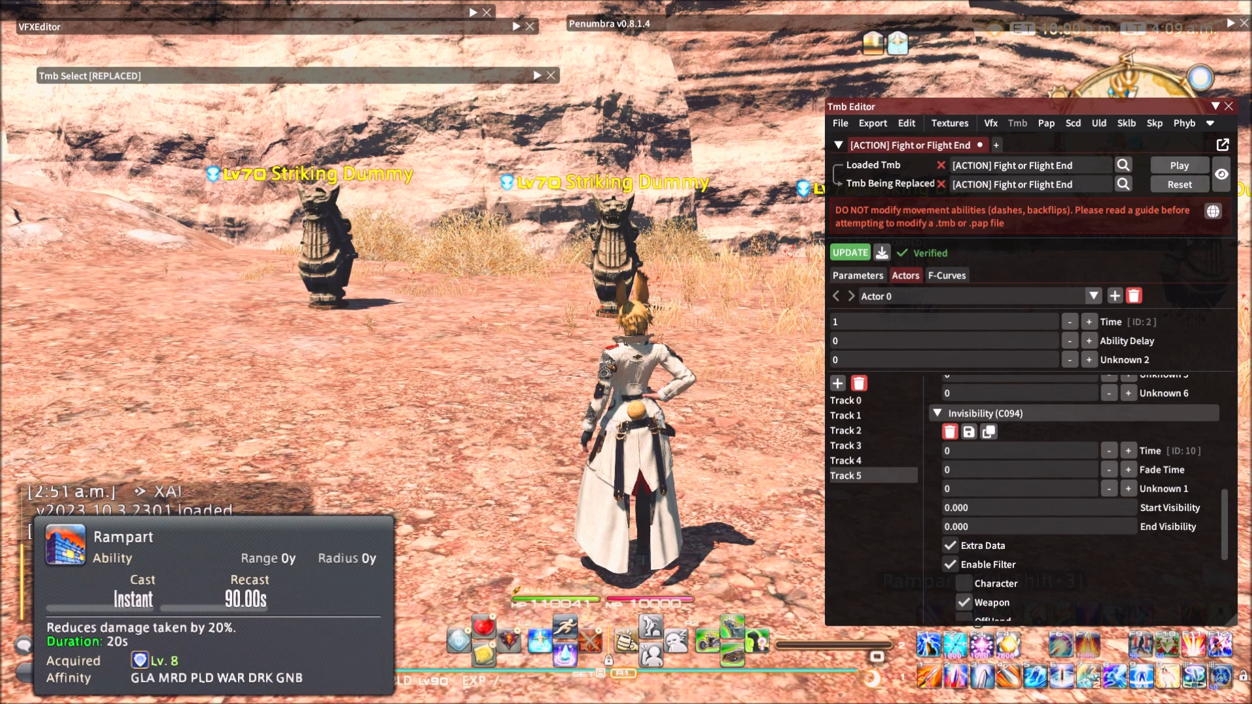
{"action": "left_click_drag", "start_coordinate": [1017, 106], "coordinate": [1032, 58]}
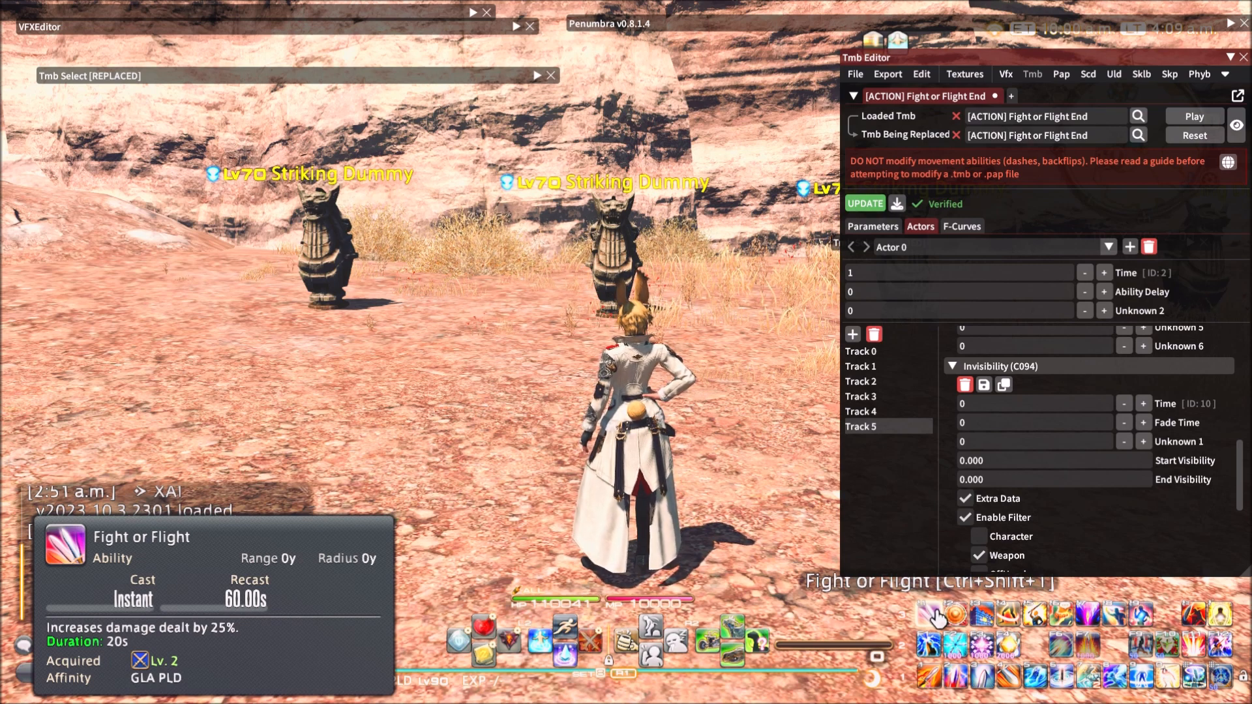
{"action": "left_click_drag", "start_coordinate": [913, 58], "coordinate": [908, 153]}
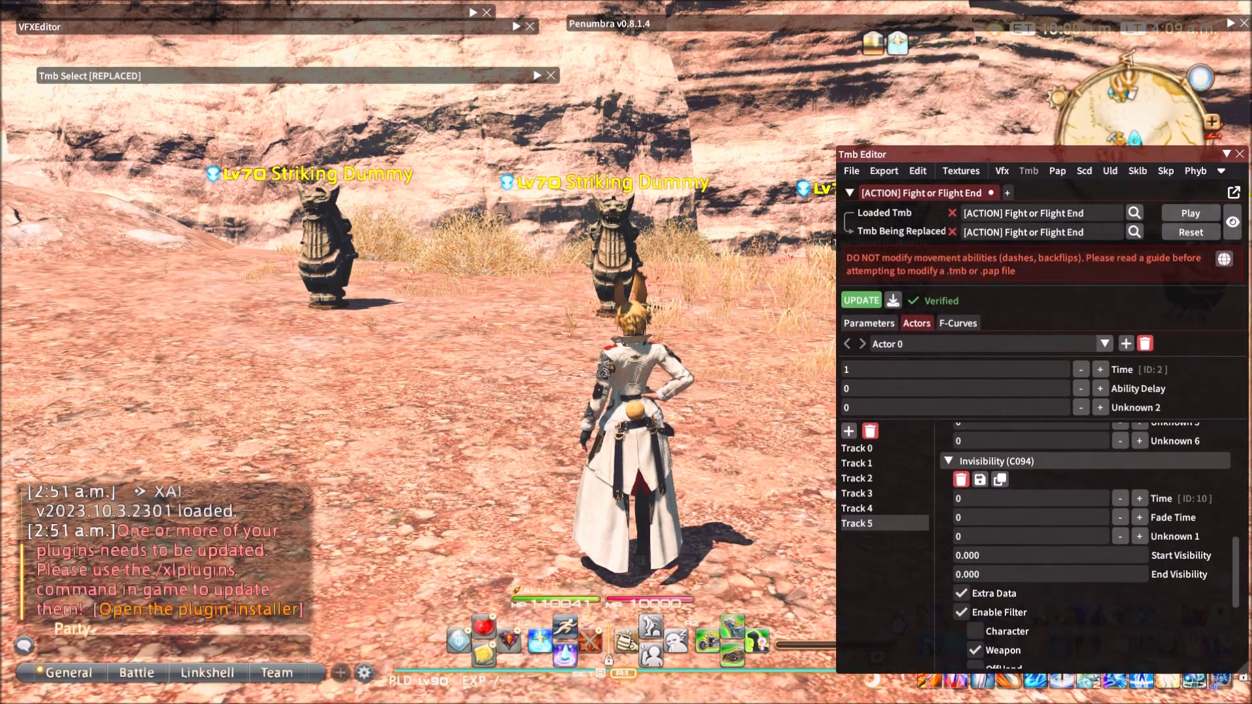
{"action": "left_click", "coordinate": [997, 517]}
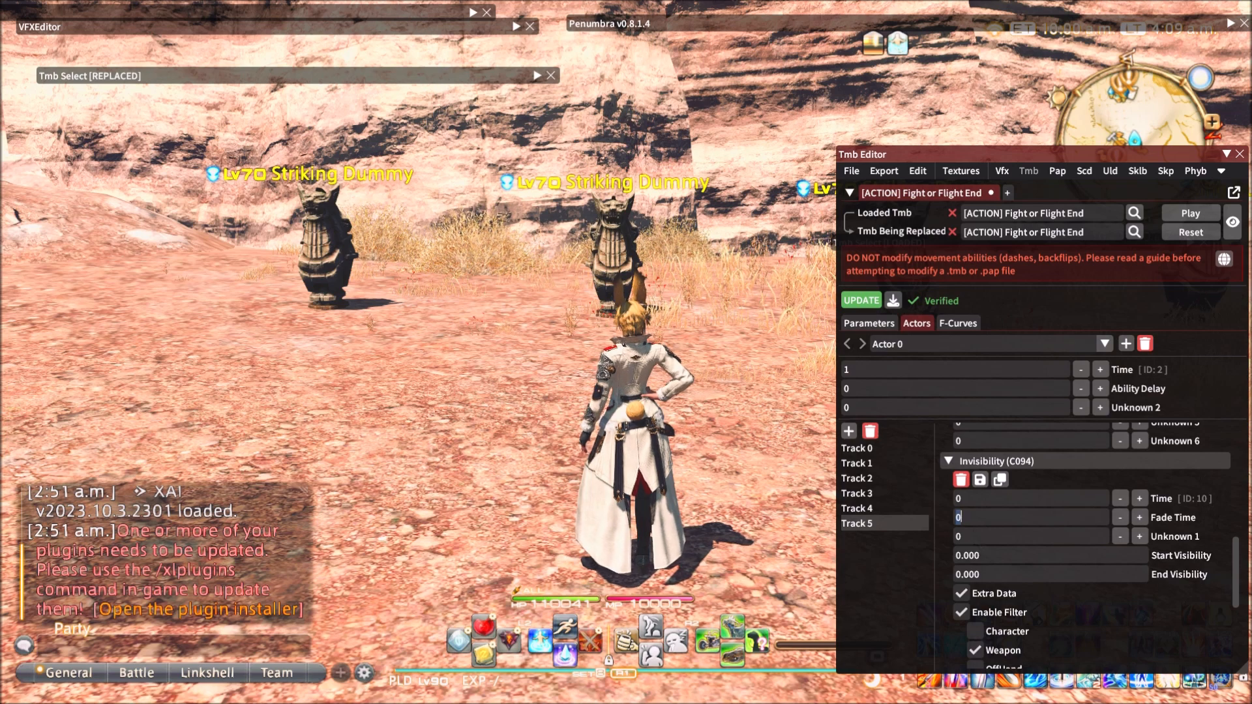
{"action": "type", "text": "600"}
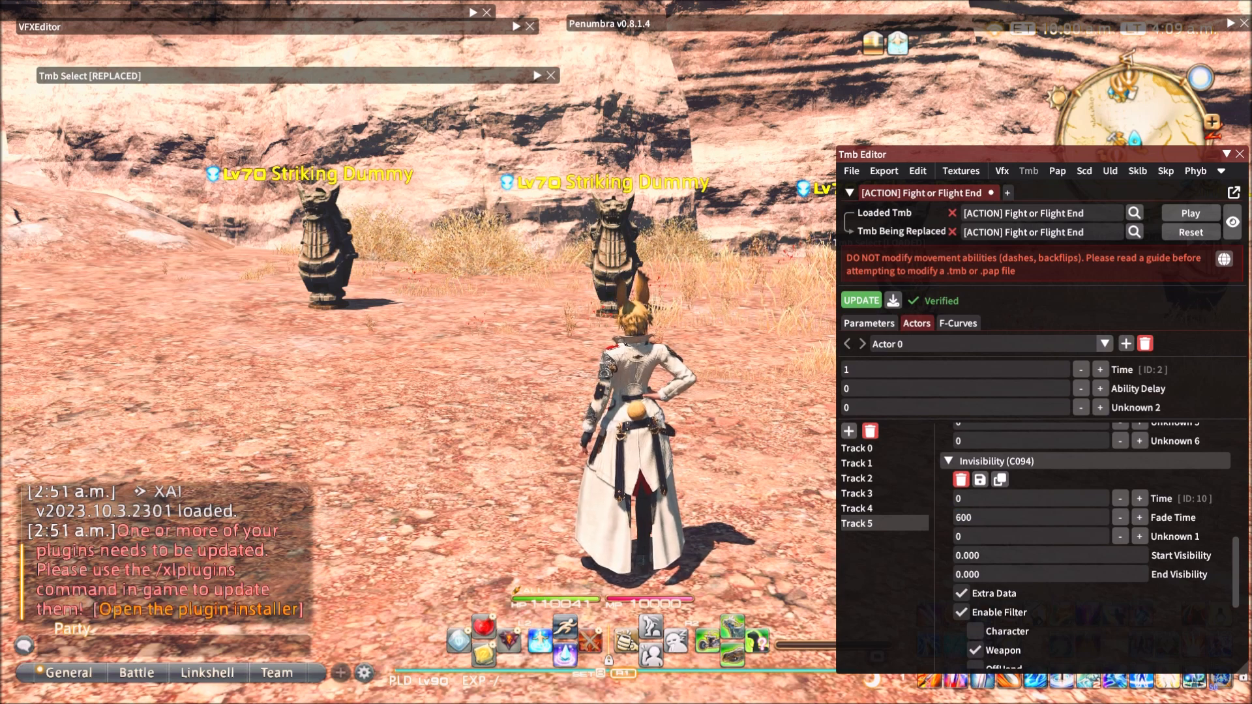
- Look through Track 0 and Track 5, ending on Track 1 to check the timing of its VFX entry
{"action": "scroll", "coordinate": [1035, 527], "scroll_direction": "down", "scroll_amount": 3}
{"action": "scroll", "coordinate": [1036, 527], "scroll_direction": "up", "scroll_amount": 3}
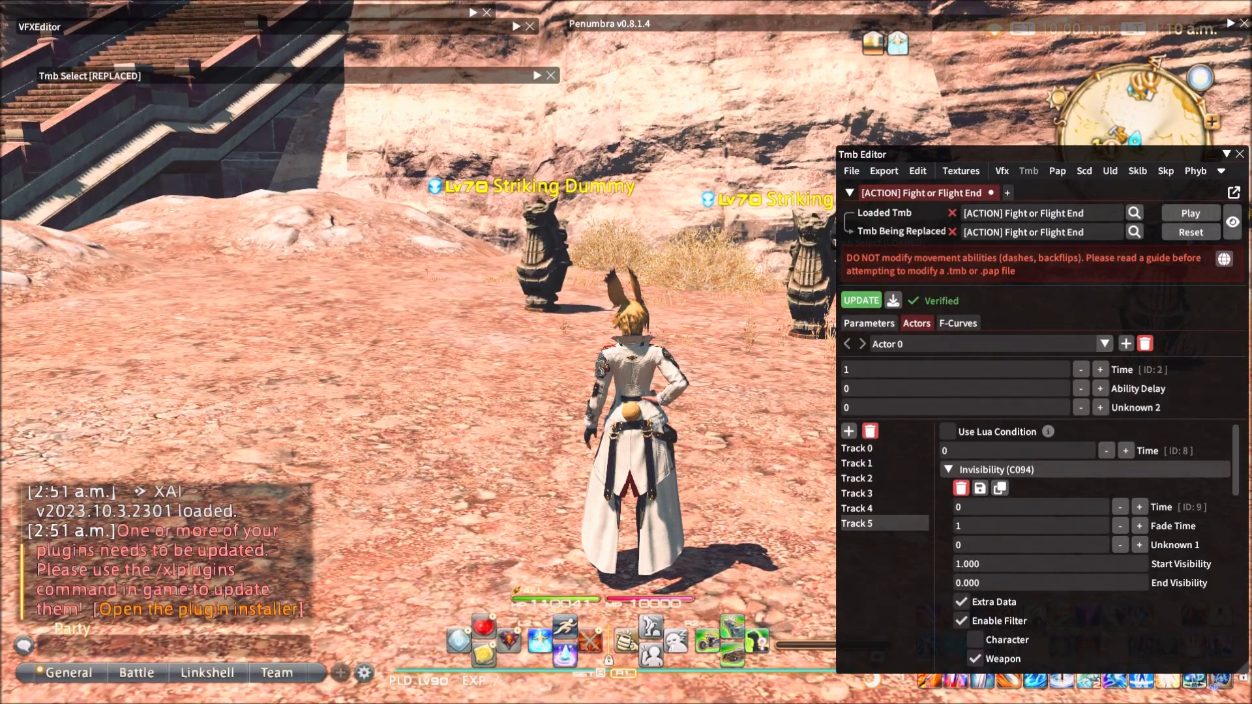
{"action": "left_click", "coordinate": [857, 448]}
{"action": "left_click", "coordinate": [880, 448]}
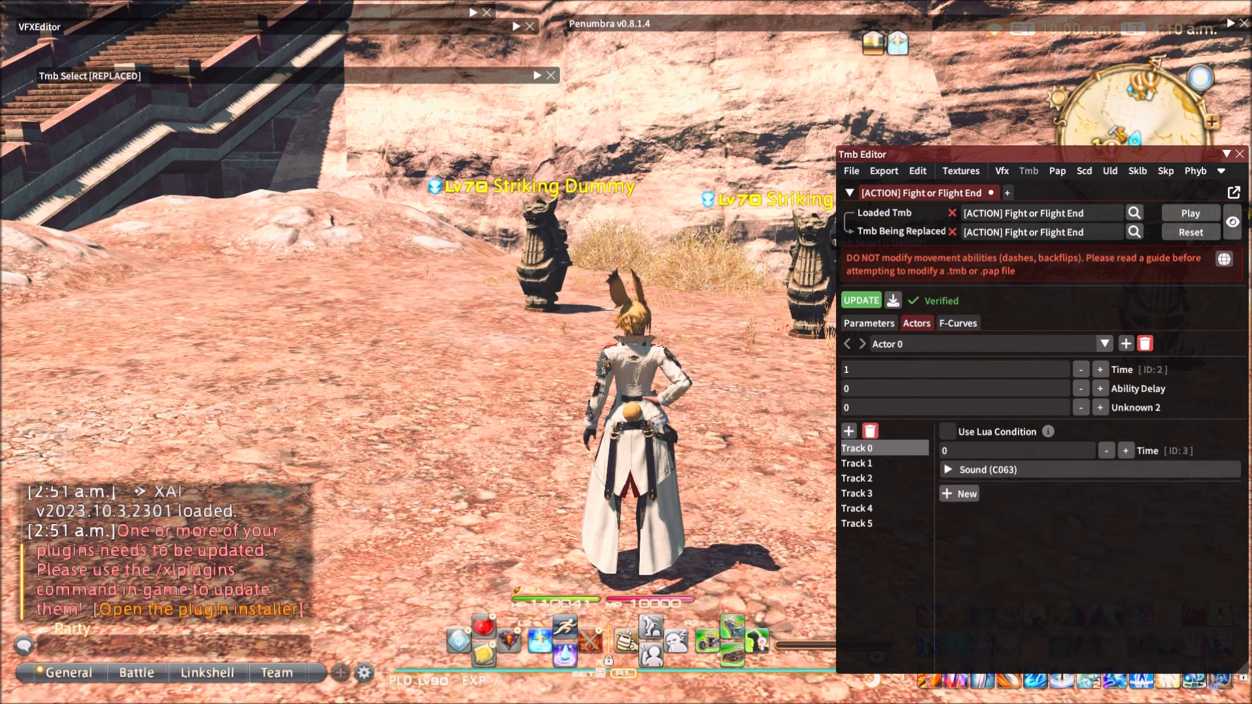
{"action": "left_click", "coordinate": [880, 523]}
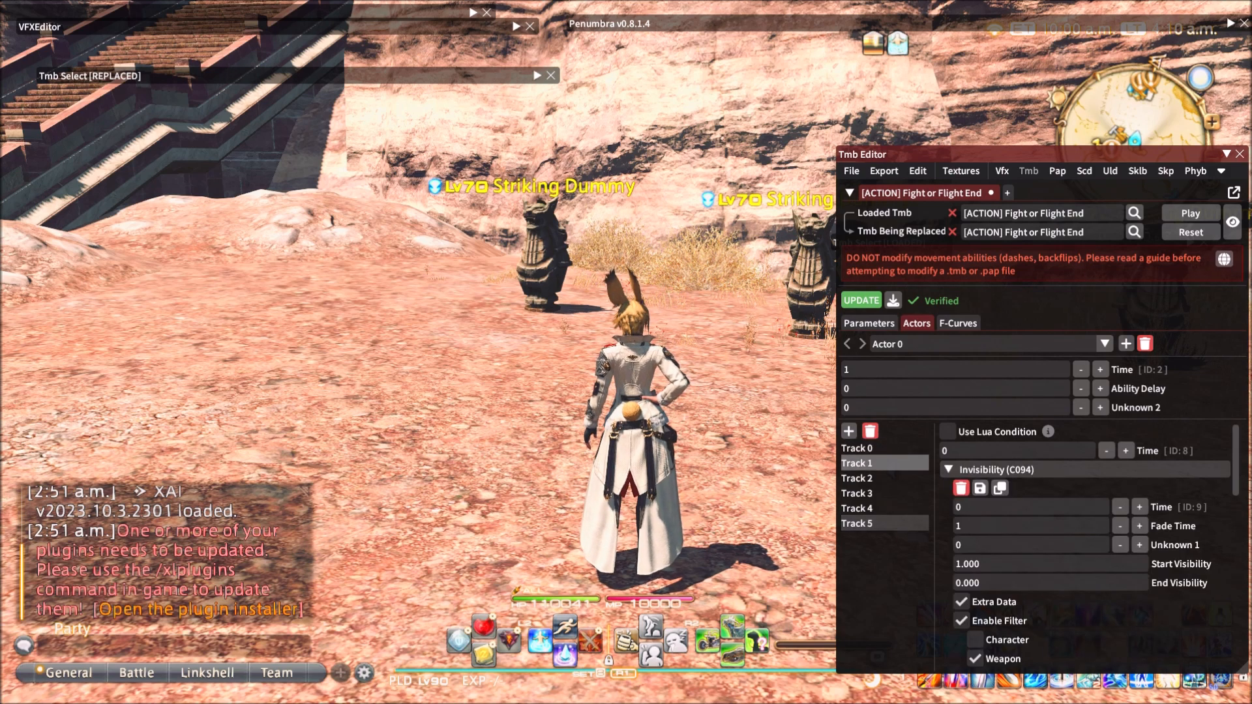
{"action": "left_click", "coordinate": [881, 463]}
- Preview the Fight or Flight End action on the character twice, viewing it from another angle, and reset it
{"action": "left_click", "coordinate": [1190, 213]}
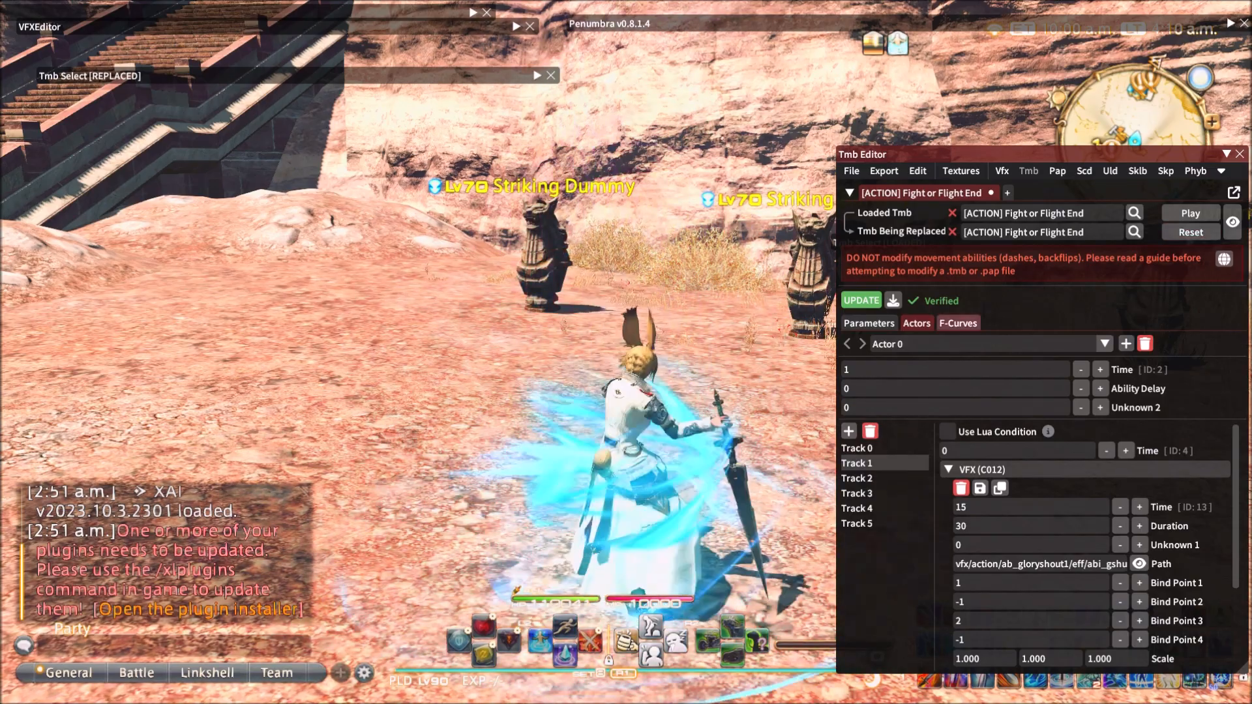
{"action": "left_click_drag", "start_coordinate": [690, 374], "coordinate": [706, 349]}
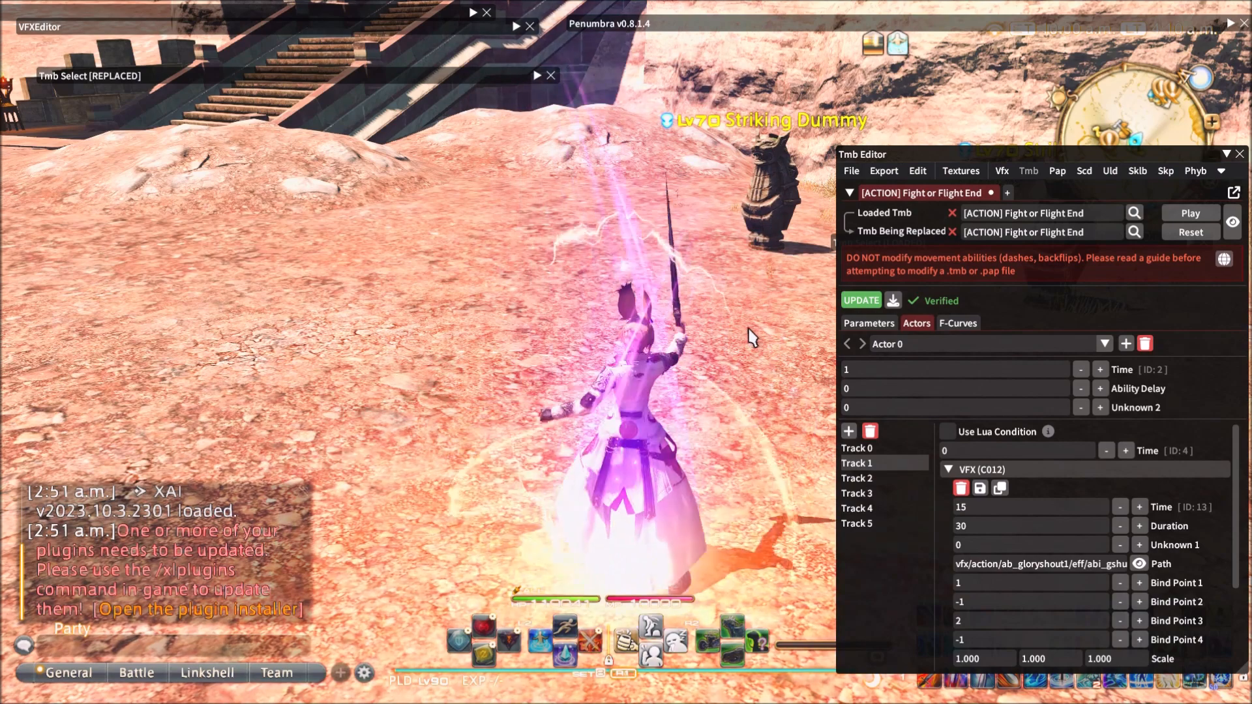
{"action": "left_click", "coordinate": [1190, 213]}
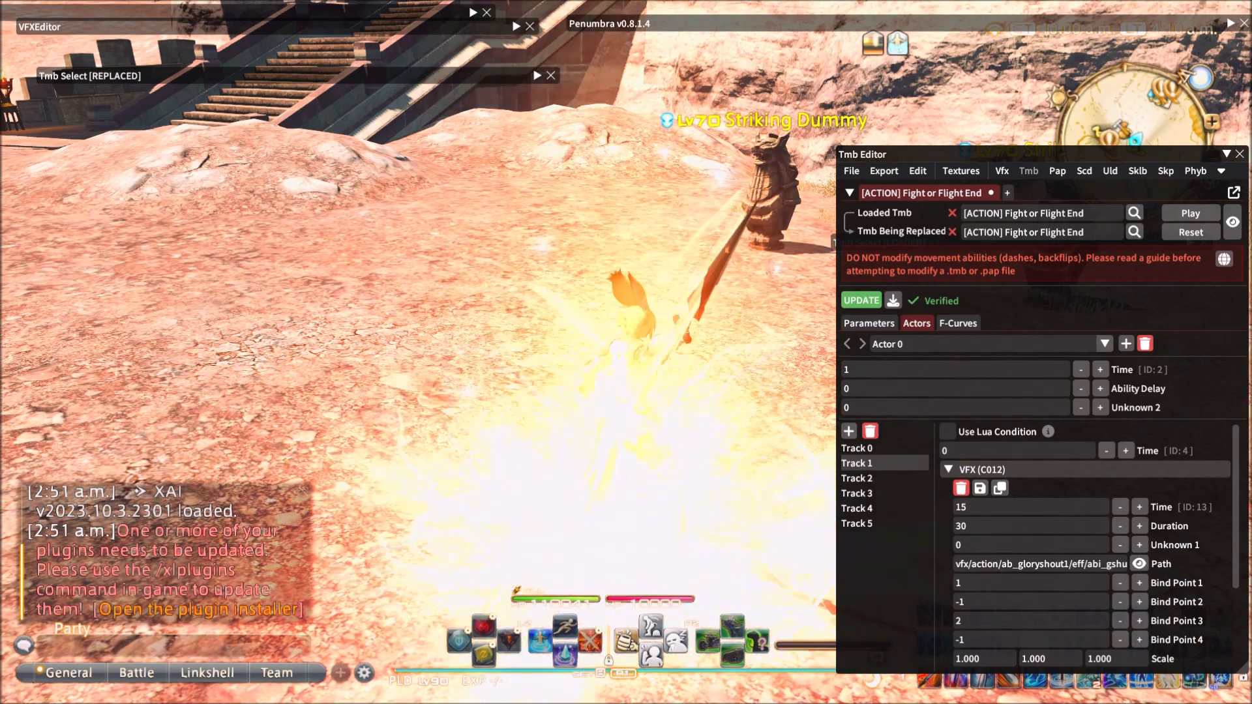
{"action": "left_click", "coordinate": [1191, 232]}
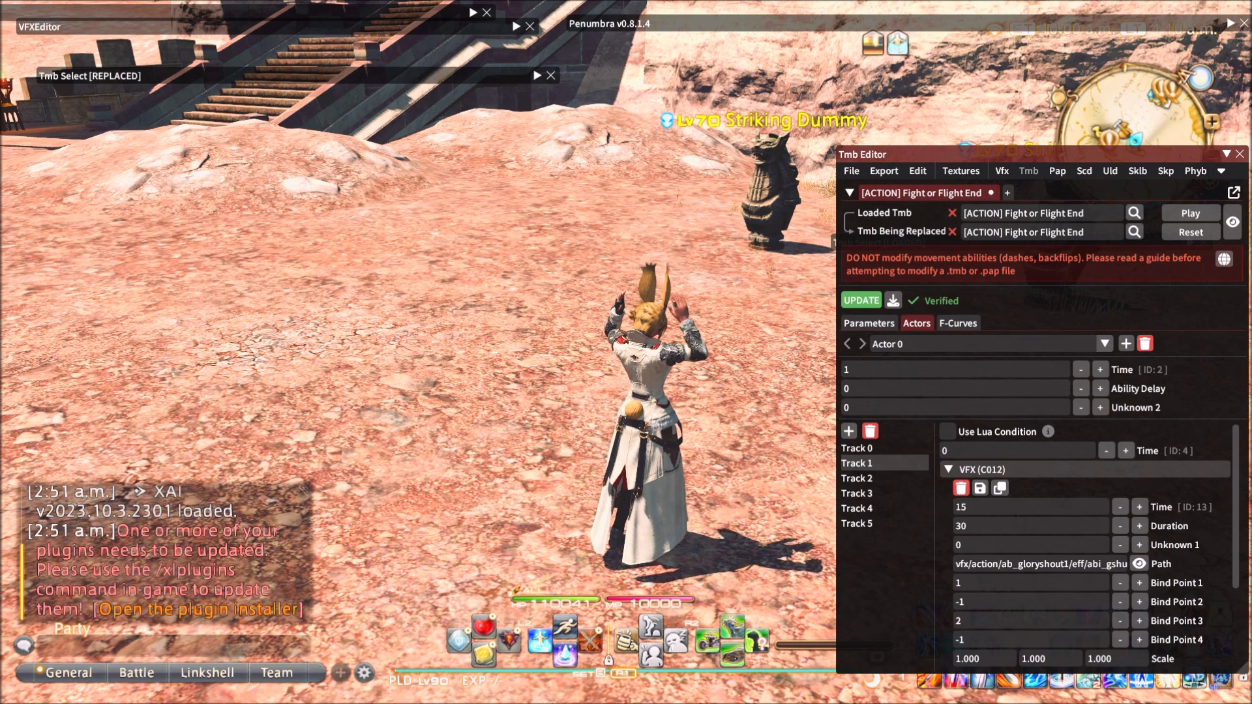
- Replay the action and recheck the Time and Duration of Track 1's VFX entry, leaving the entry collapsed
{"action": "left_click", "coordinate": [978, 470]}
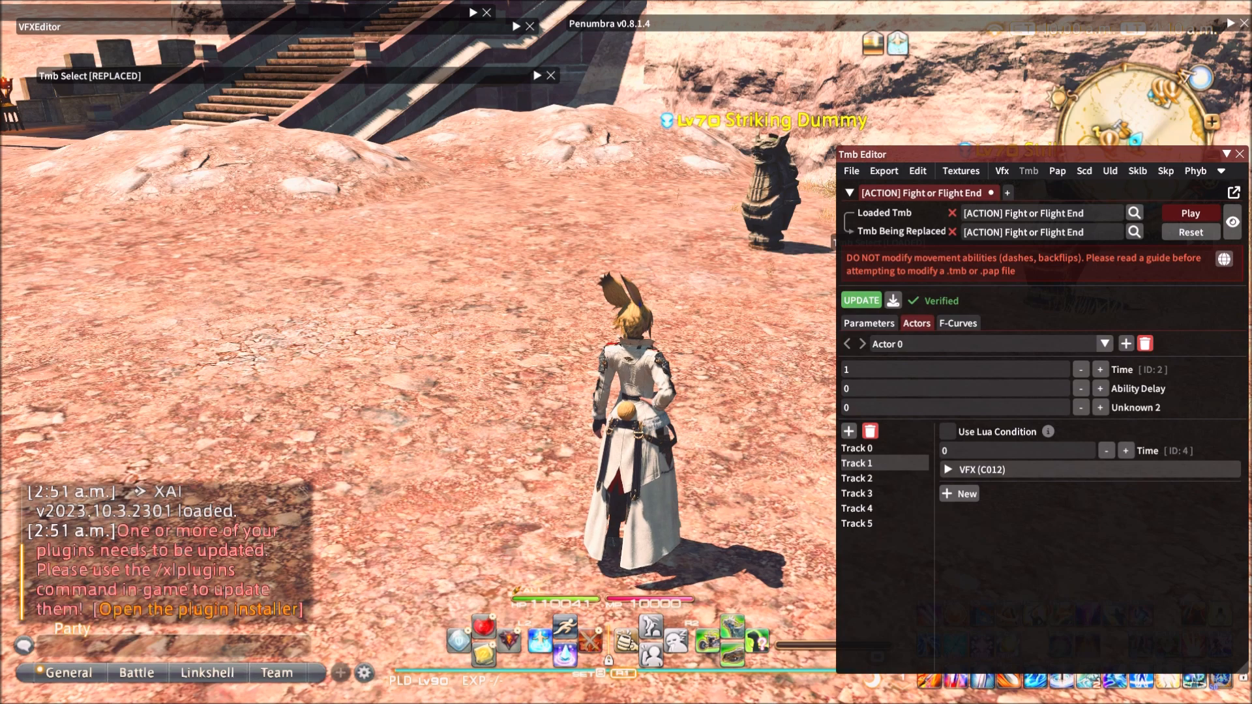
{"action": "left_click", "coordinate": [1190, 214]}
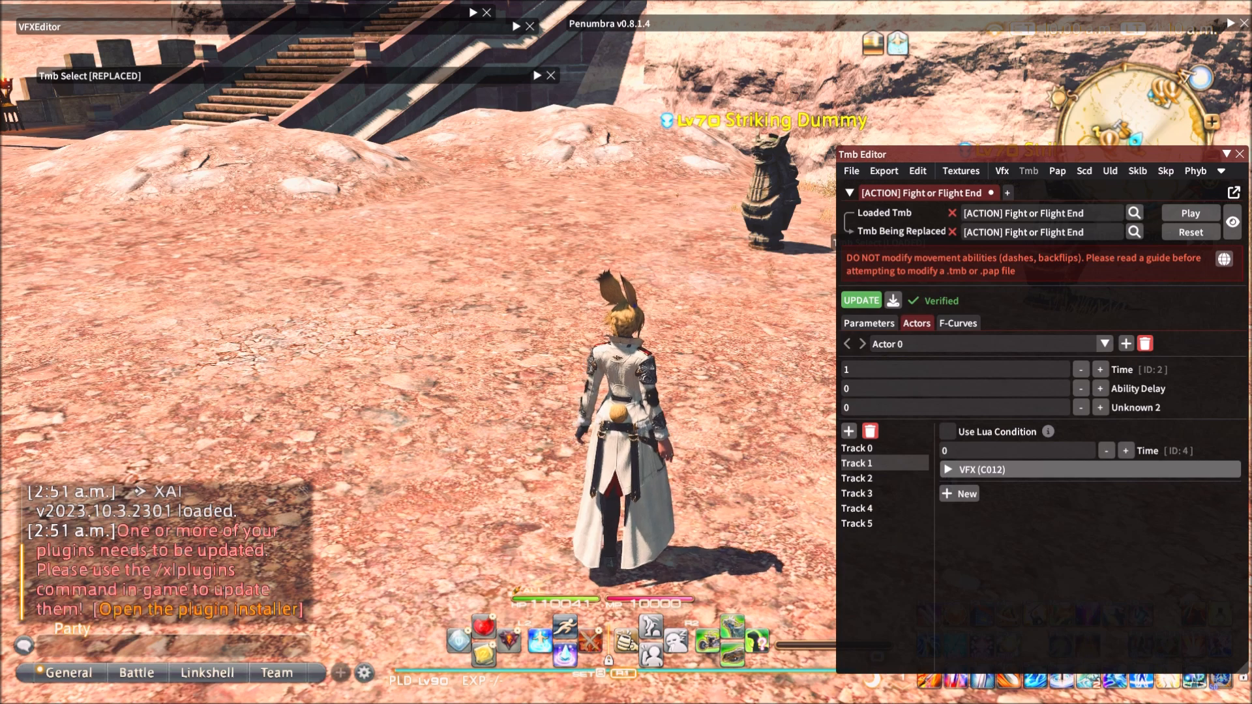
{"action": "left_click", "coordinate": [981, 469]}
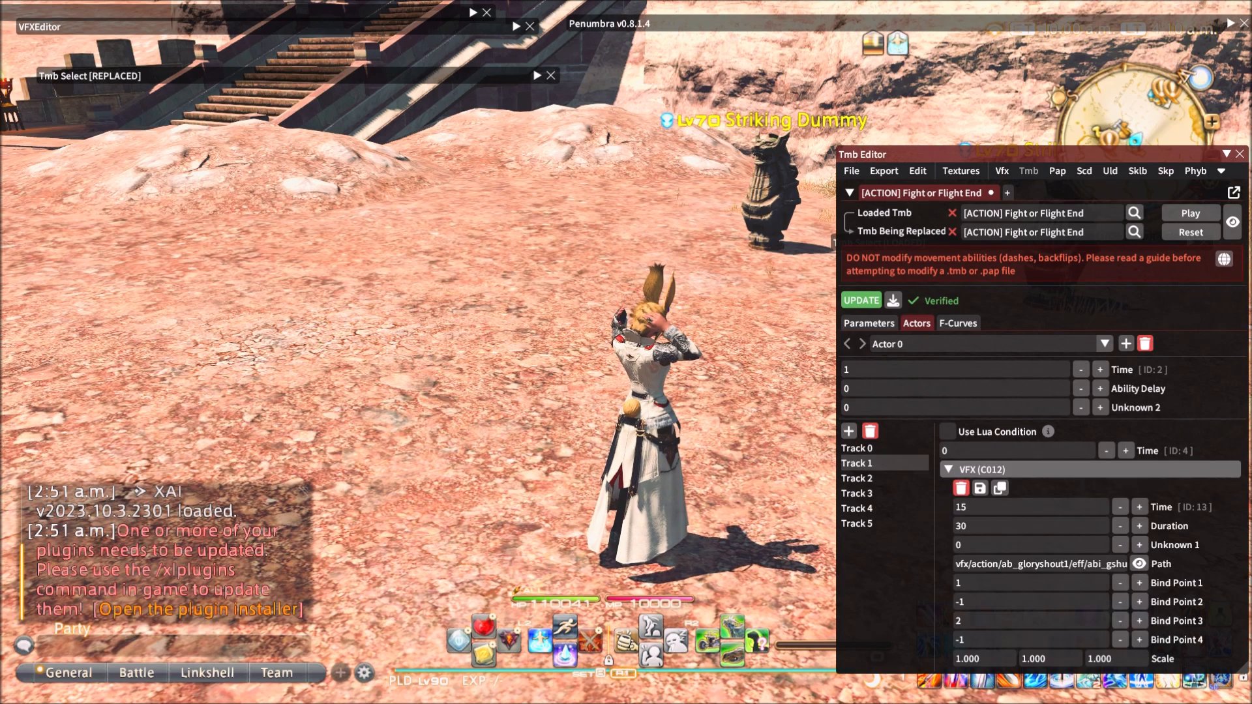
{"action": "scroll", "coordinate": [1082, 469], "scroll_direction": "down", "scroll_amount": 1}
{"action": "scroll", "coordinate": [1083, 470], "scroll_direction": "up", "scroll_amount": 1}
{"action": "left_click", "coordinate": [1083, 470]}
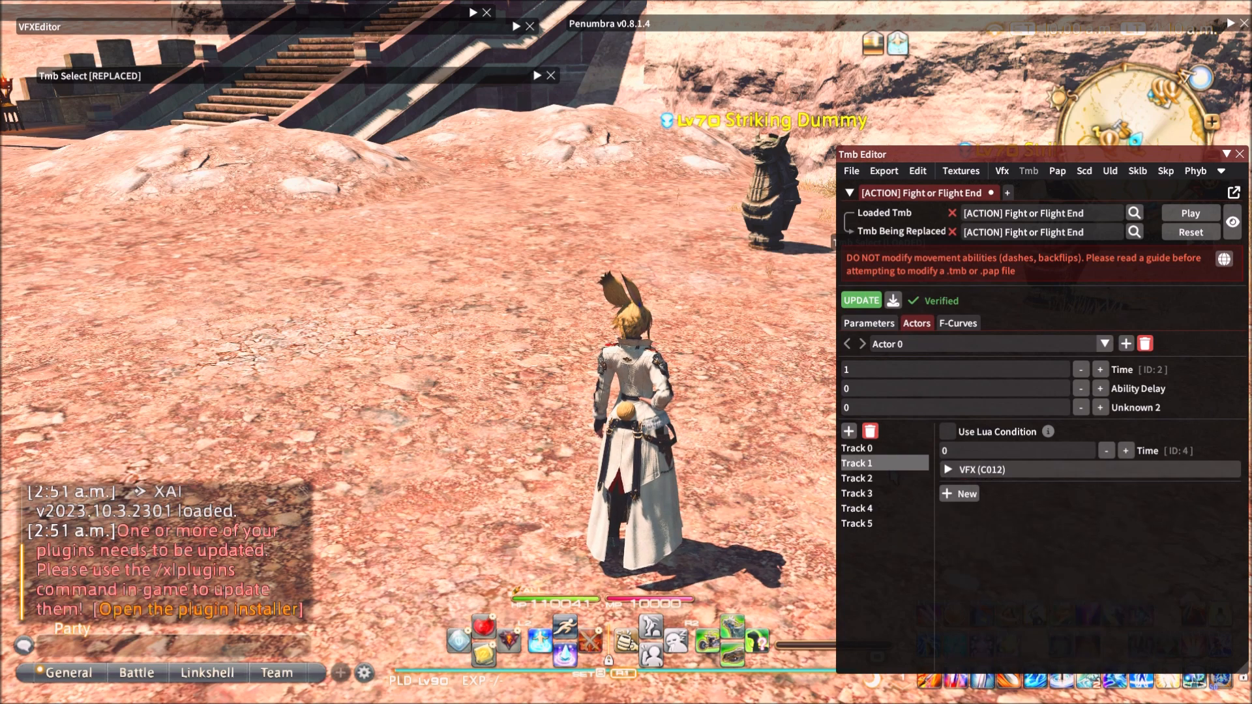
- Set the Time of Track 5's first Invisibility entry to 25
{"action": "left_click", "coordinate": [874, 523]}
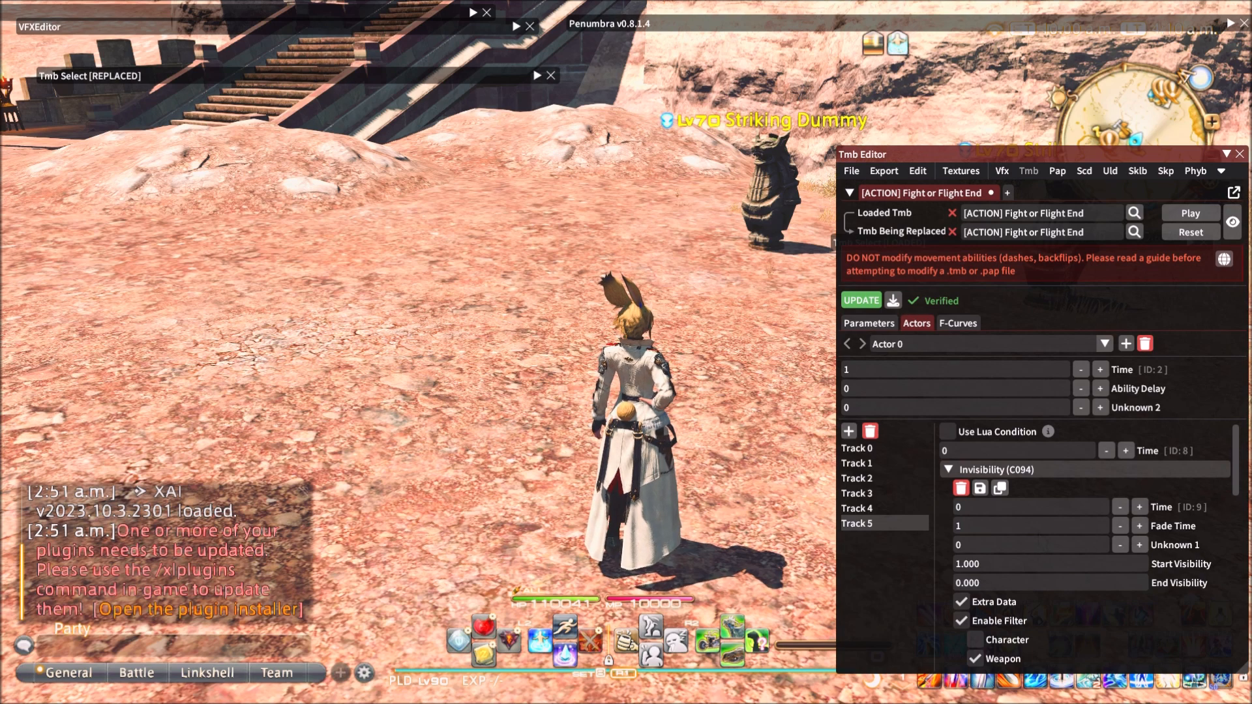
{"action": "left_click", "coordinate": [958, 507]}
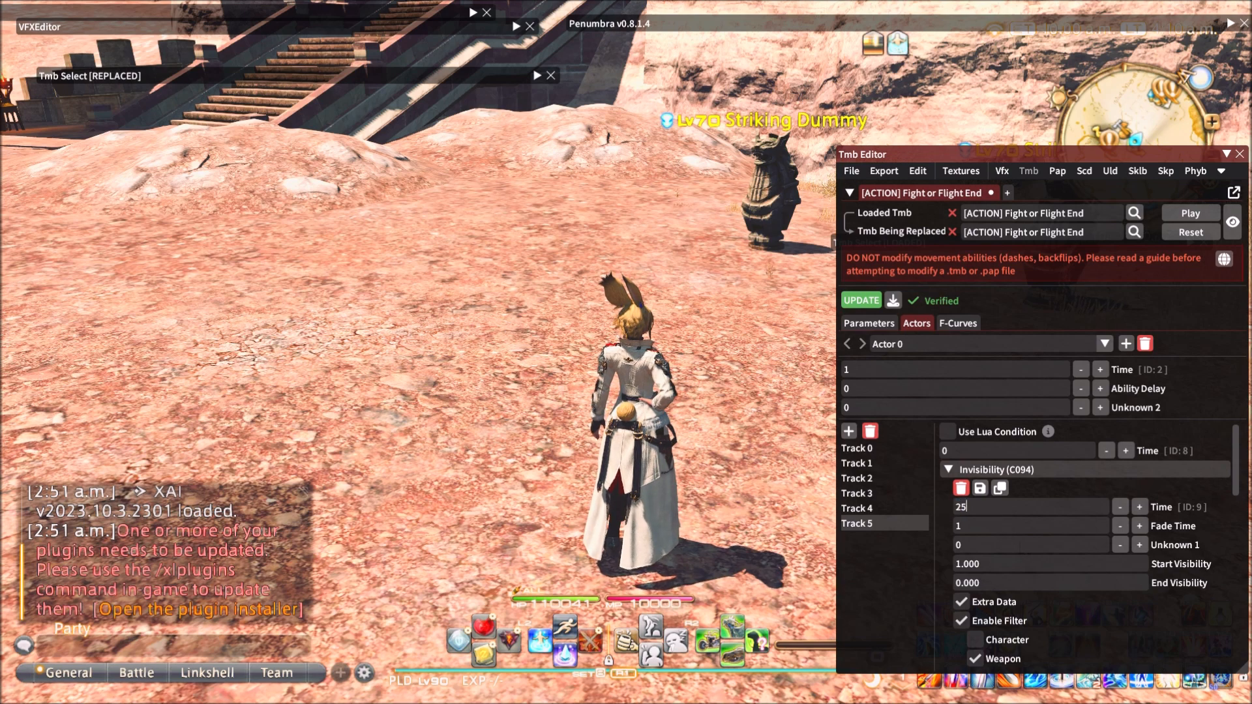
{"action": "scroll", "coordinate": [1086, 548], "scroll_direction": "down", "scroll_amount": 5}
{"action": "scroll", "coordinate": [1085, 547], "scroll_direction": "up", "scroll_amount": 5}
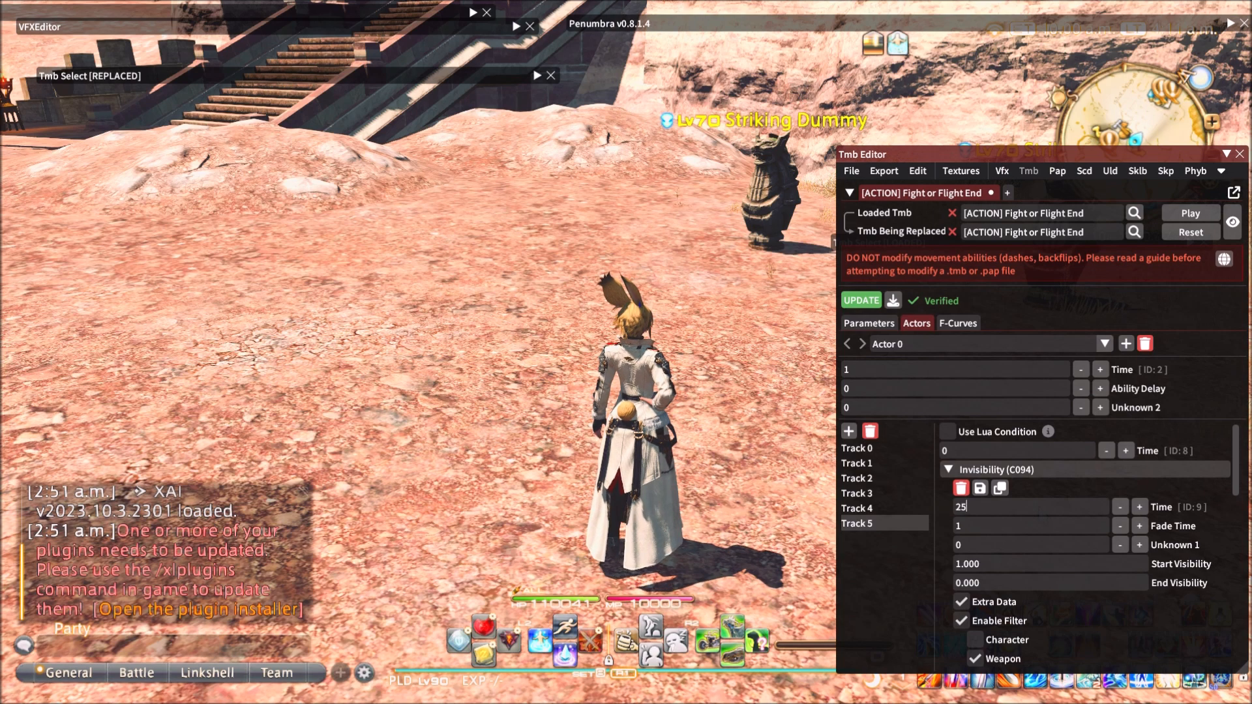
{"action": "scroll", "coordinate": [1086, 547], "scroll_direction": "down", "scroll_amount": 5}
{"action": "scroll", "coordinate": [1086, 548], "scroll_direction": "up", "scroll_amount": 5}
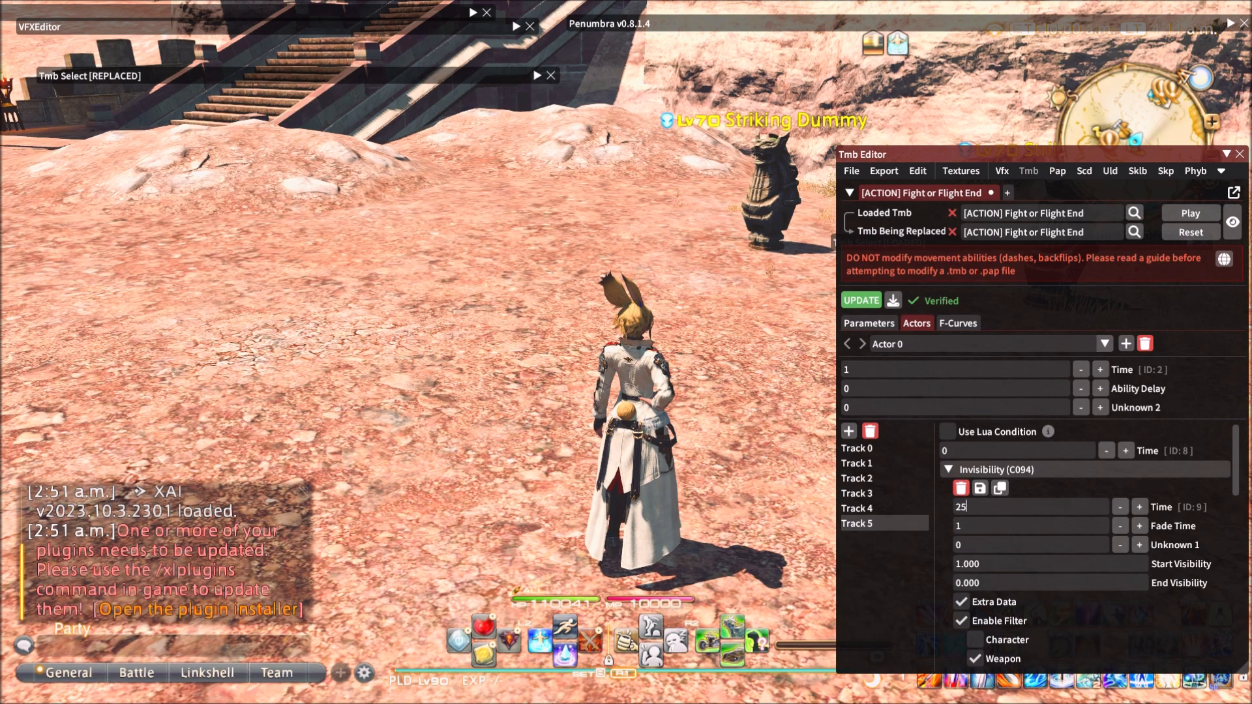
{"action": "scroll", "coordinate": [1085, 547], "scroll_direction": "down", "scroll_amount": 5}
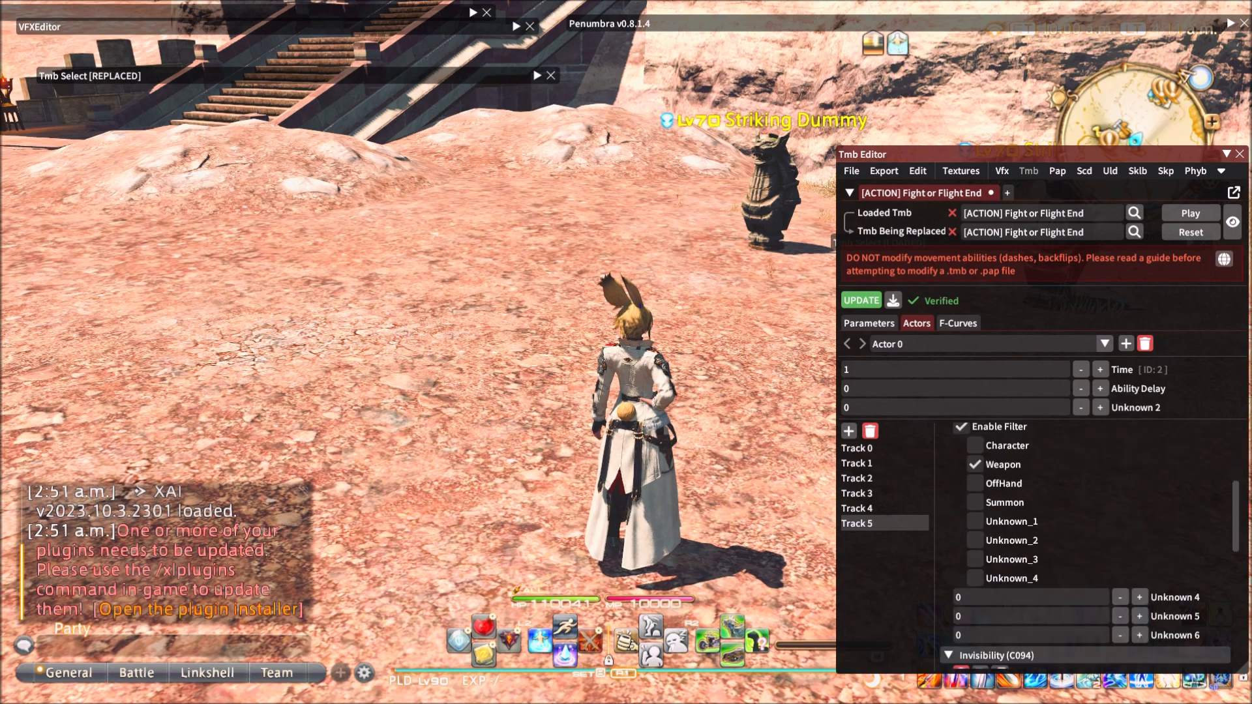
{"action": "scroll", "coordinate": [1085, 548], "scroll_direction": "up", "scroll_amount": 5}
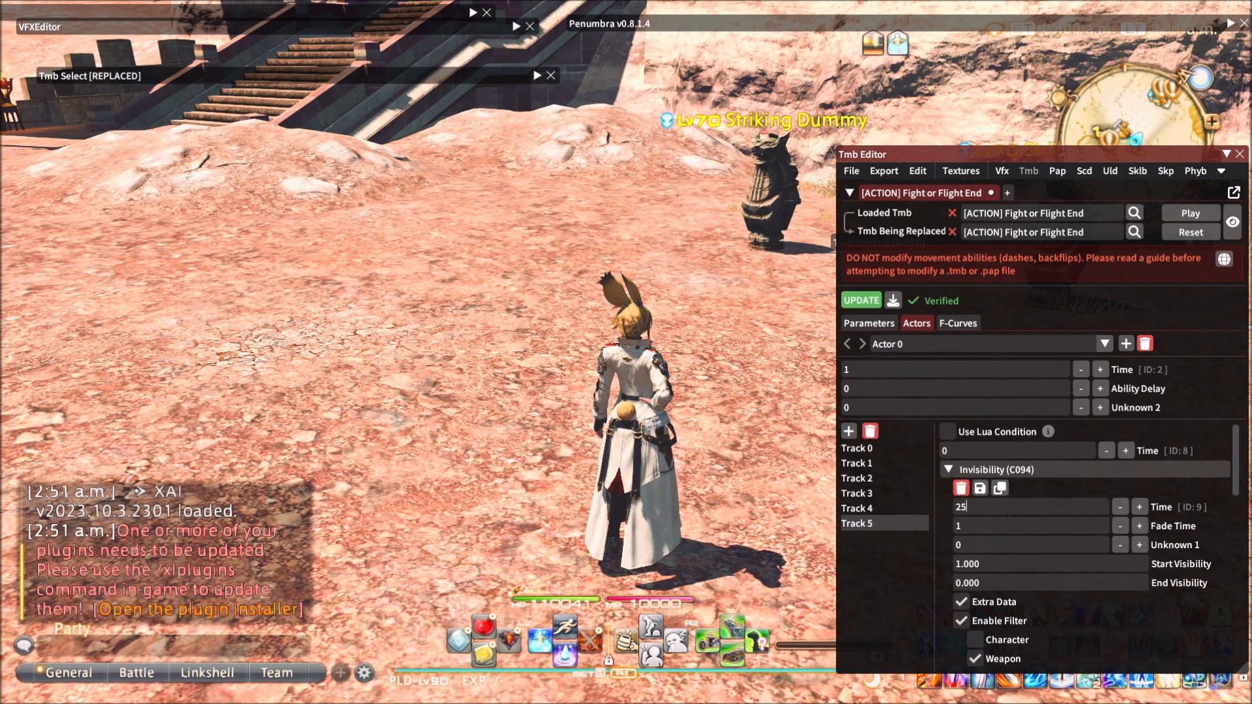
- Set the second Invisibility entry's Time to 26 and collapse both Invisibility entries
{"action": "scroll", "coordinate": [1085, 548], "scroll_direction": "down", "scroll_amount": 10}
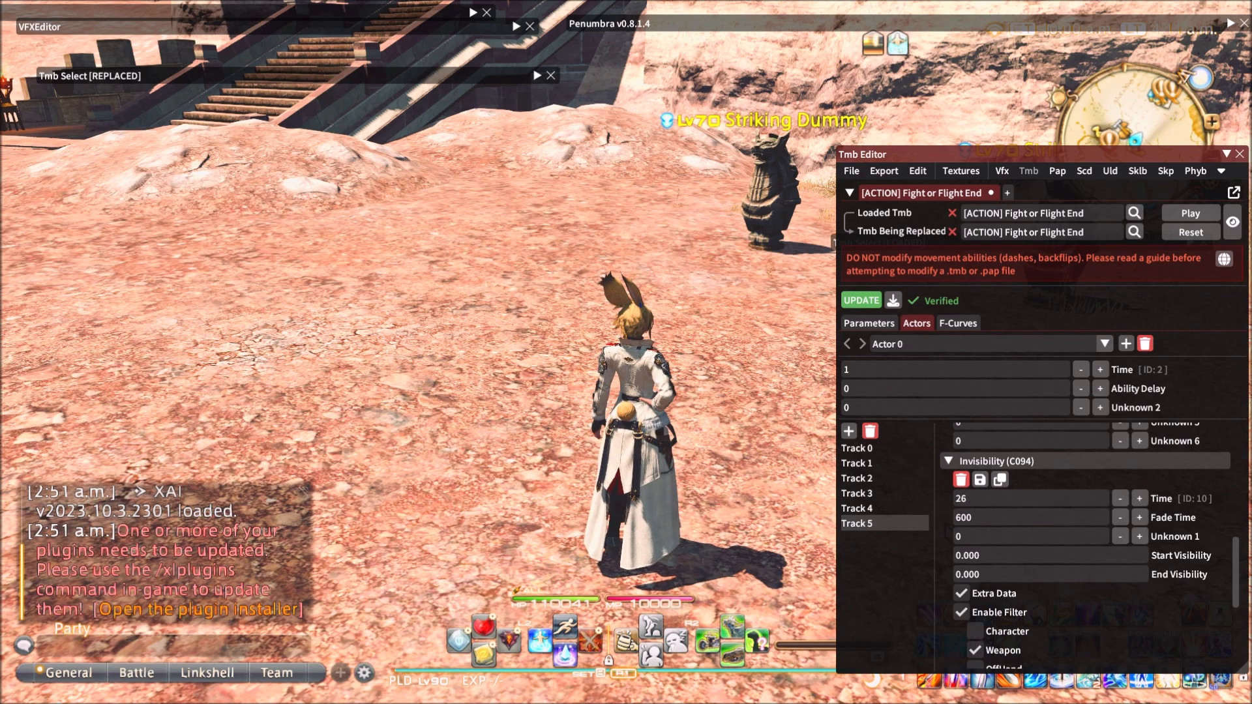
{"action": "left_click_drag", "start_coordinate": [1096, 480], "coordinate": [1097, 481]}
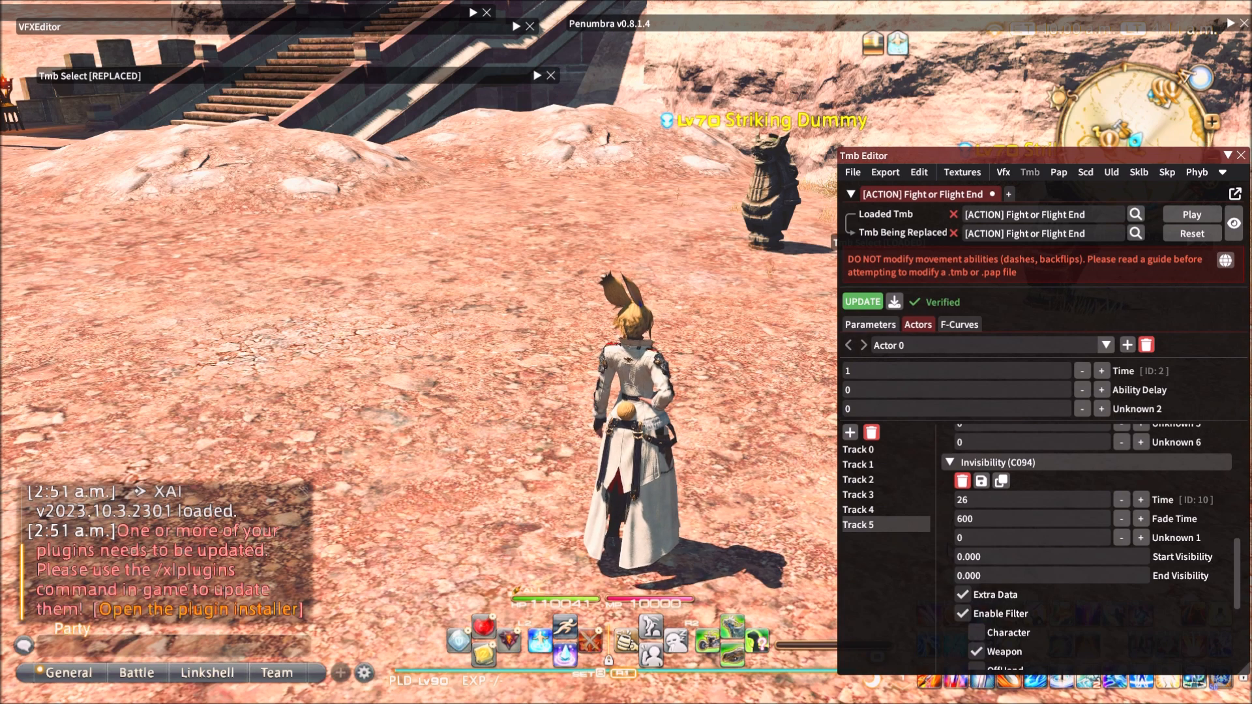
{"action": "scroll", "coordinate": [1086, 546], "scroll_direction": "up", "scroll_amount": 5}
{"action": "scroll", "coordinate": [1086, 547], "scroll_direction": "down", "scroll_amount": 3}
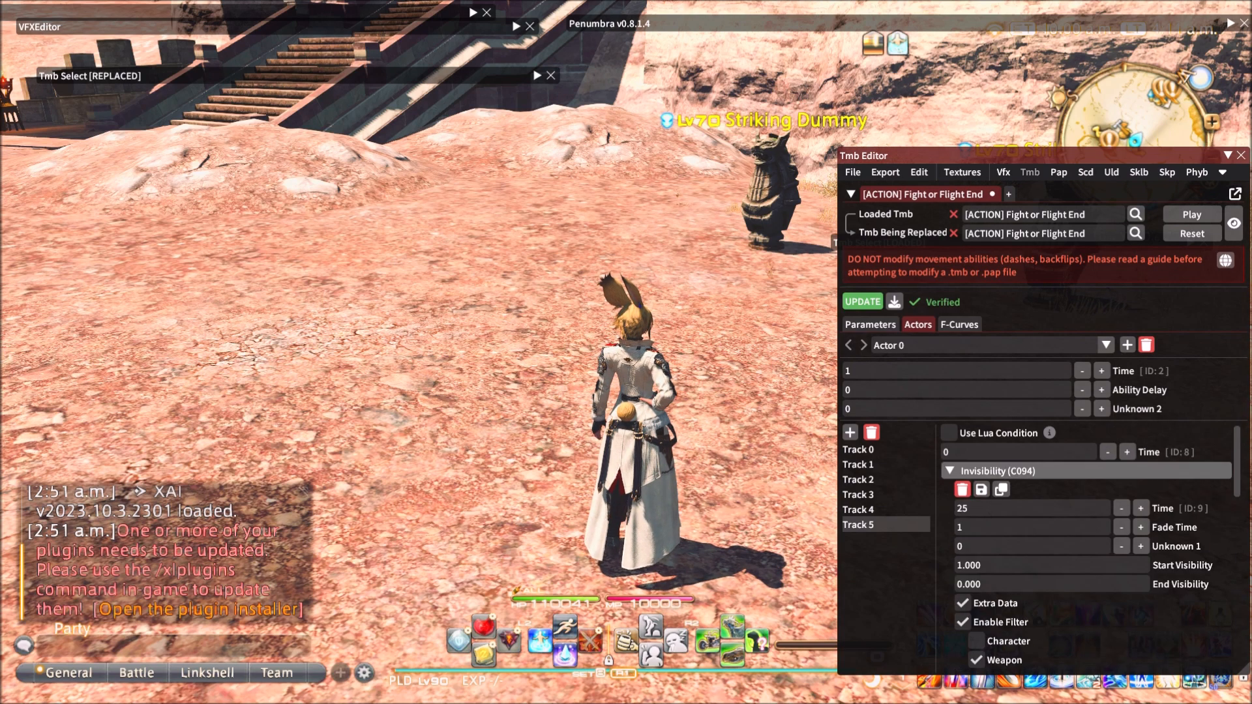
{"action": "left_click", "coordinate": [1043, 471]}
{"action": "left_click", "coordinate": [1044, 491]}
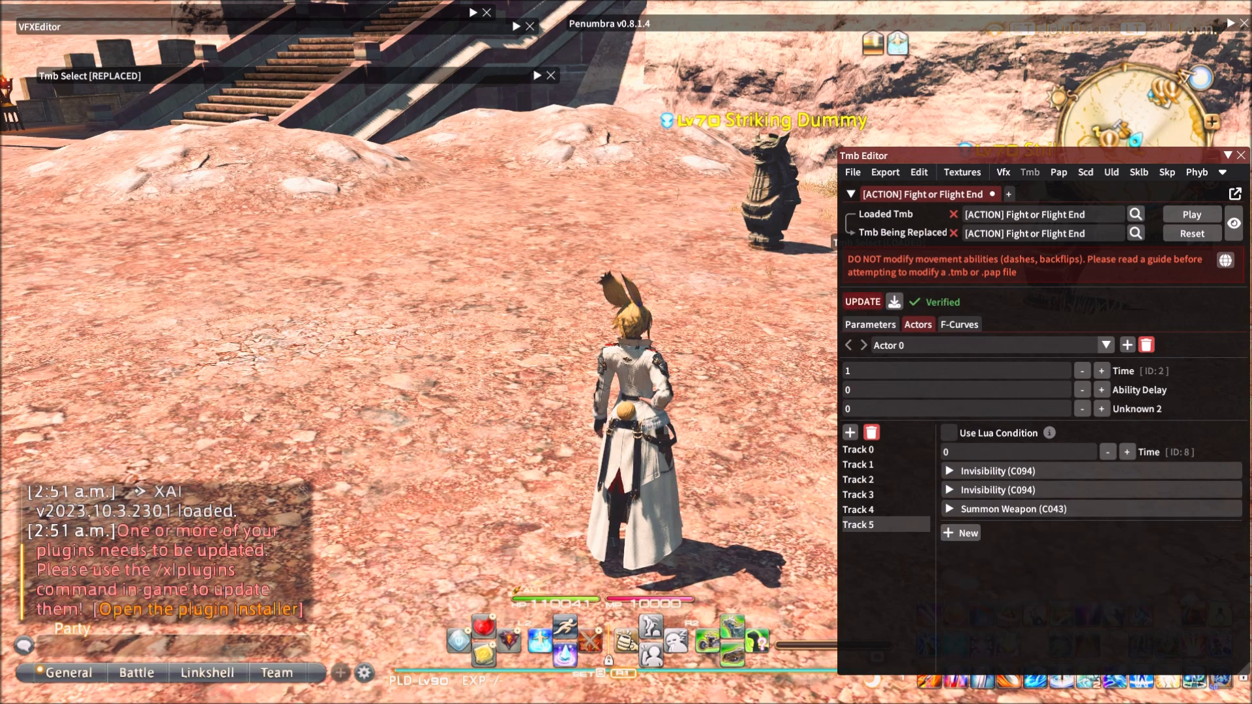
- Update the Tmb with the edited track and play the action to test it
{"action": "left_click", "coordinate": [863, 301]}
{"action": "left_click", "coordinate": [1192, 214]}
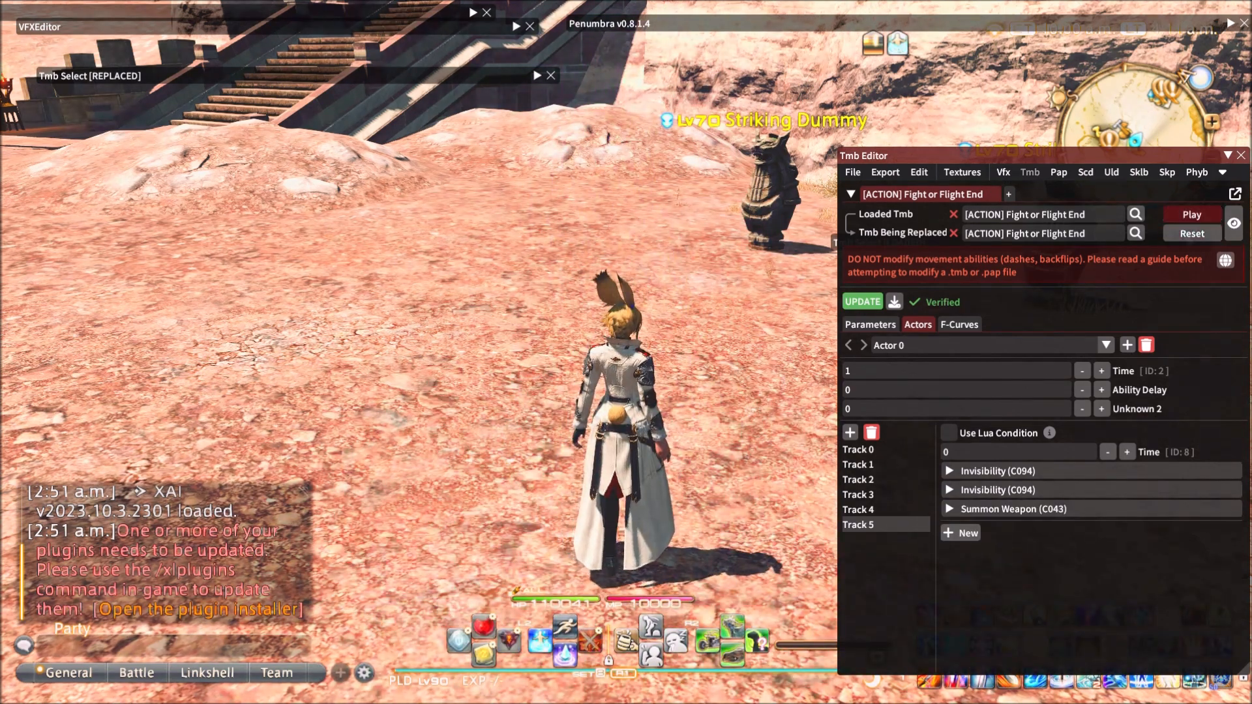
{"action": "left_click", "coordinate": [1192, 214]}
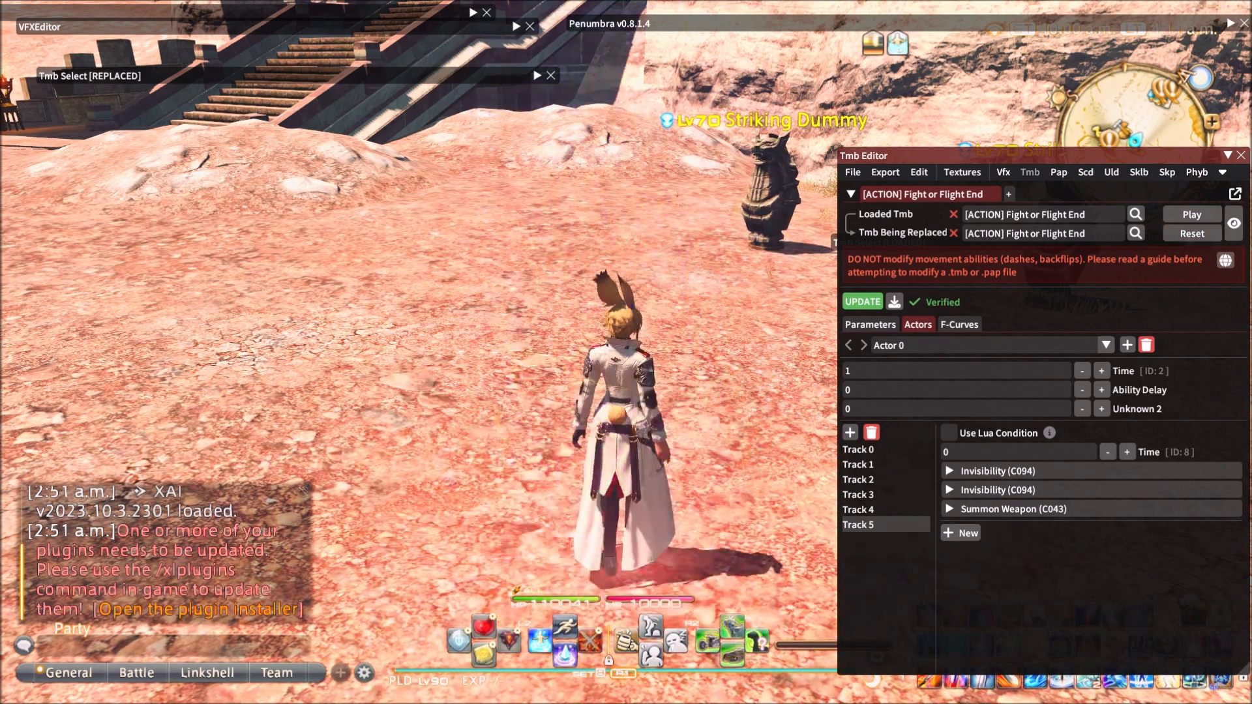
- Expand Track 5's Invisibility entries to review their timing, visibility and filter settings
{"action": "left_click", "coordinate": [998, 471]}
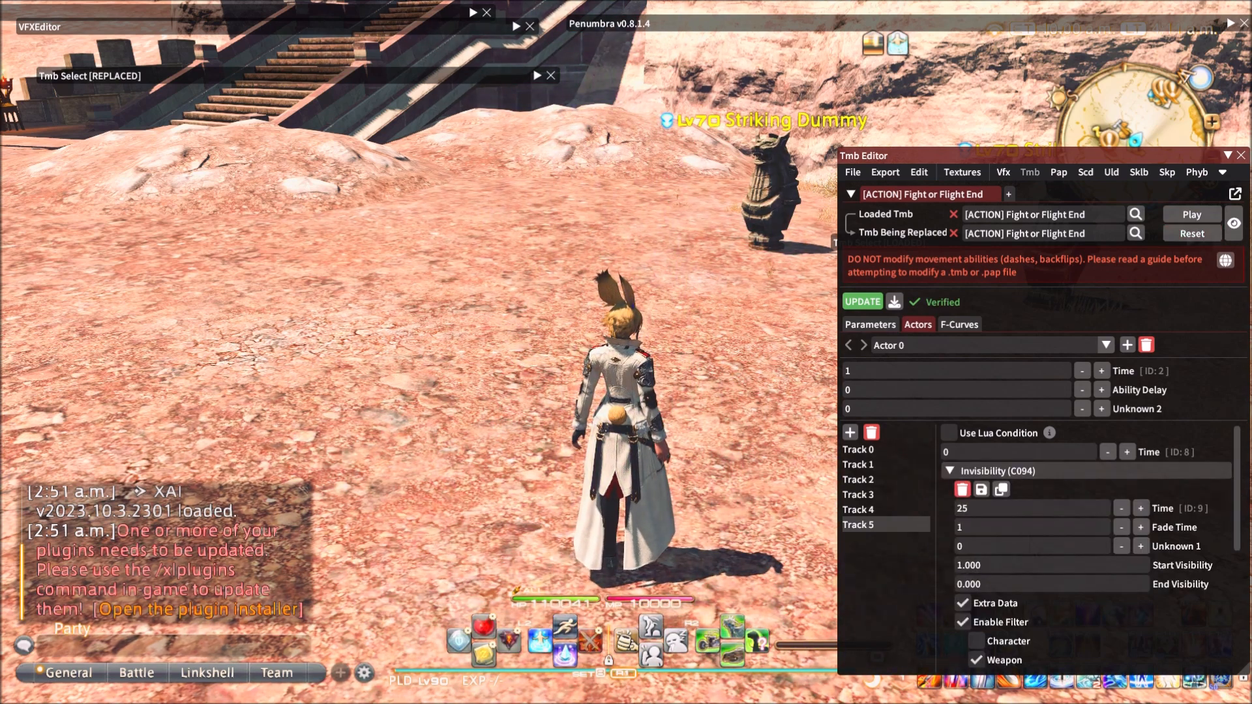
{"action": "scroll", "coordinate": [1086, 547], "scroll_direction": "down", "scroll_amount": 3}
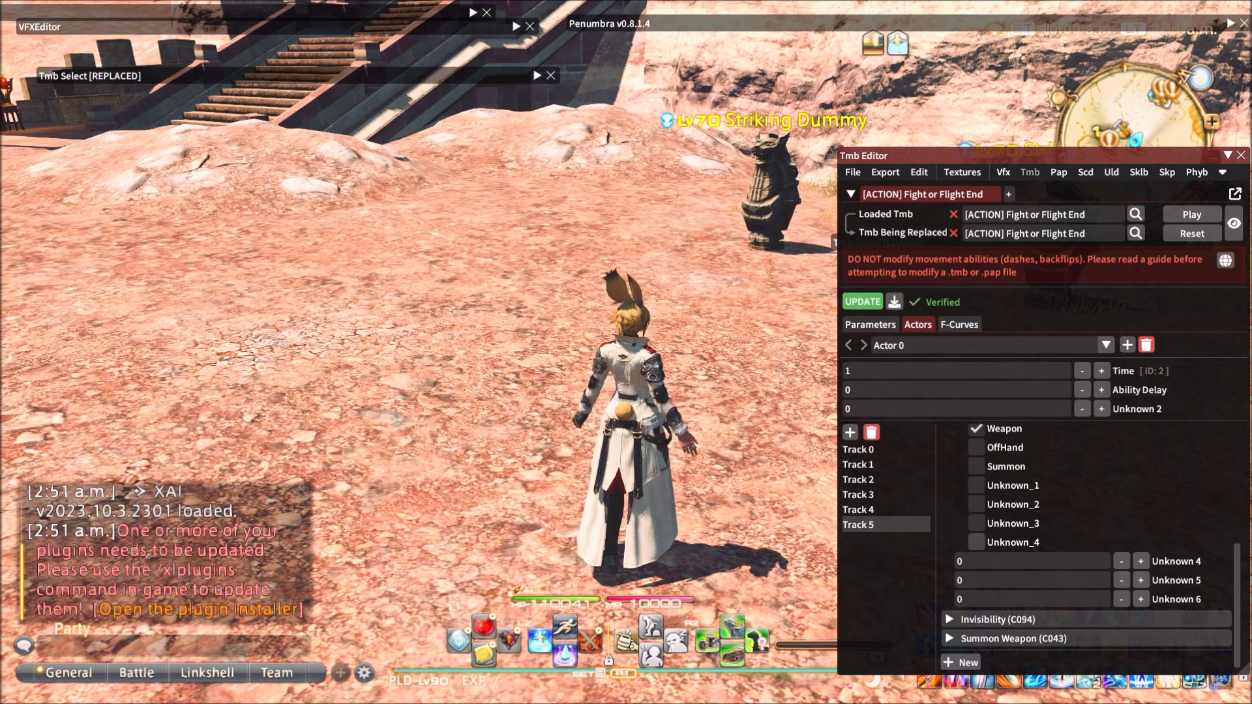
{"action": "left_click", "coordinate": [998, 619]}
{"action": "scroll", "coordinate": [1036, 561], "scroll_direction": "down", "scroll_amount": 3}
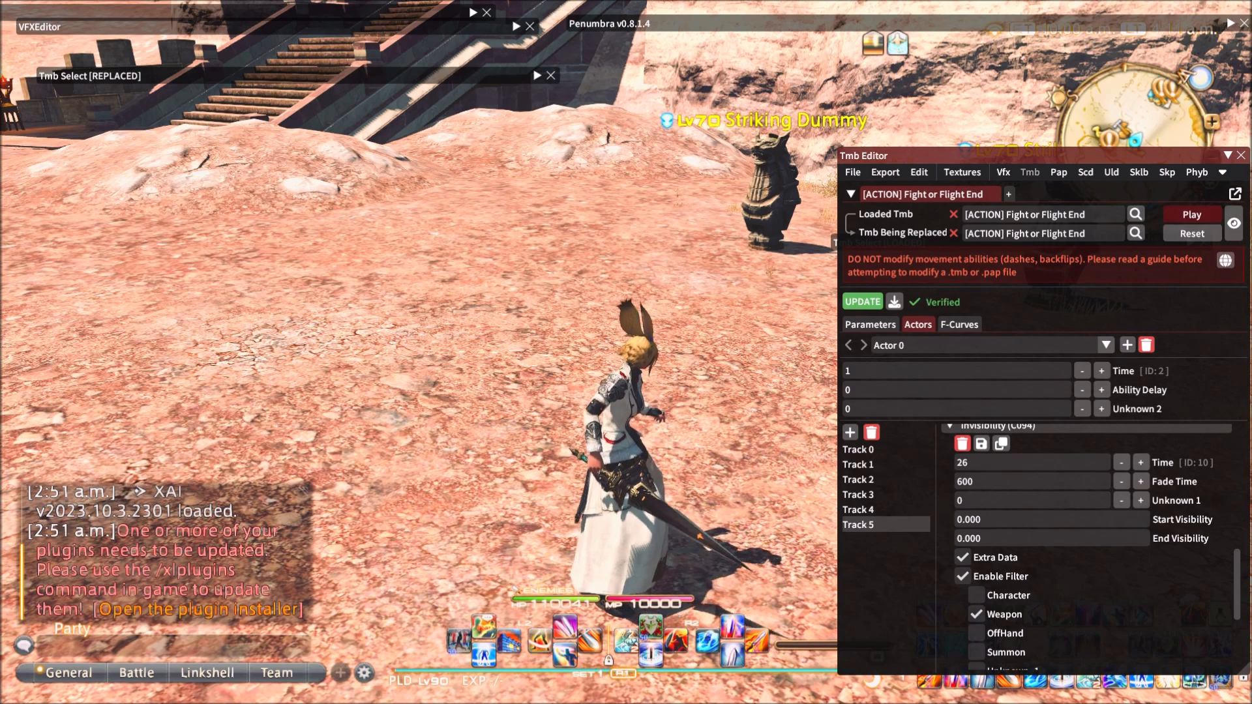
- Play the updated action with the weapon drawn and recheck the second Invisibility entry's settings
{"action": "left_click", "coordinate": [1191, 214]}
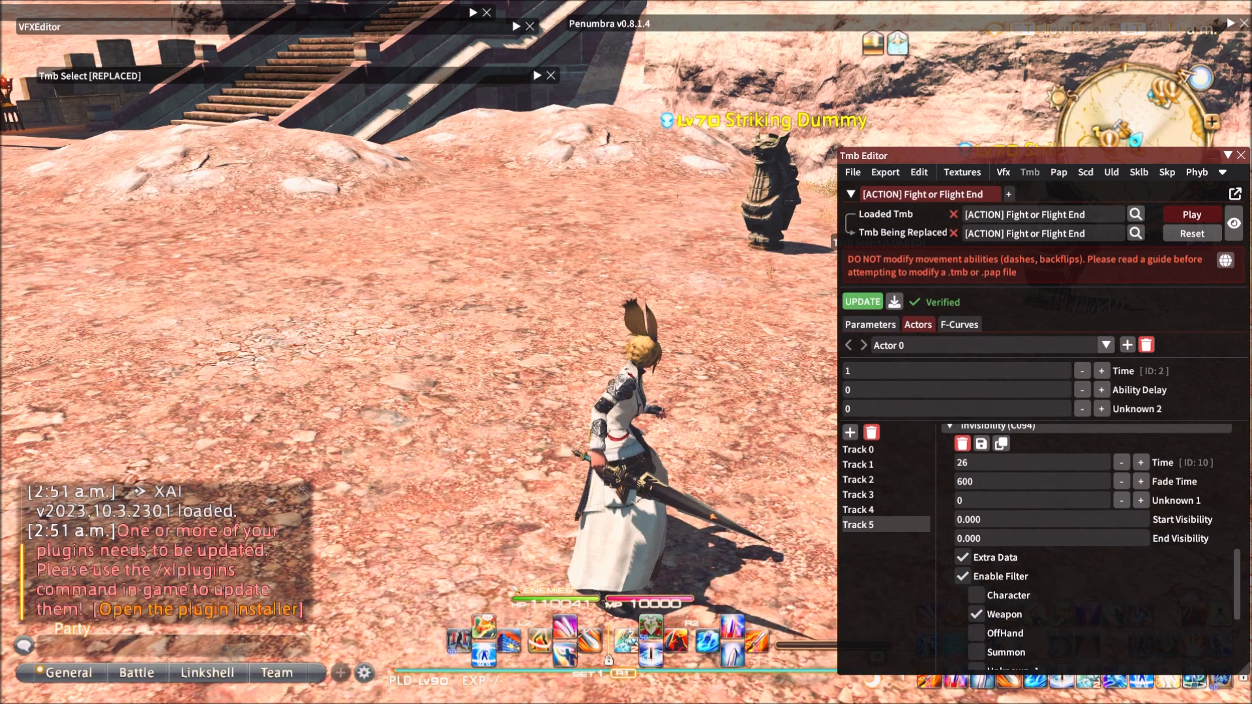
{"action": "left_click", "coordinate": [1192, 215]}
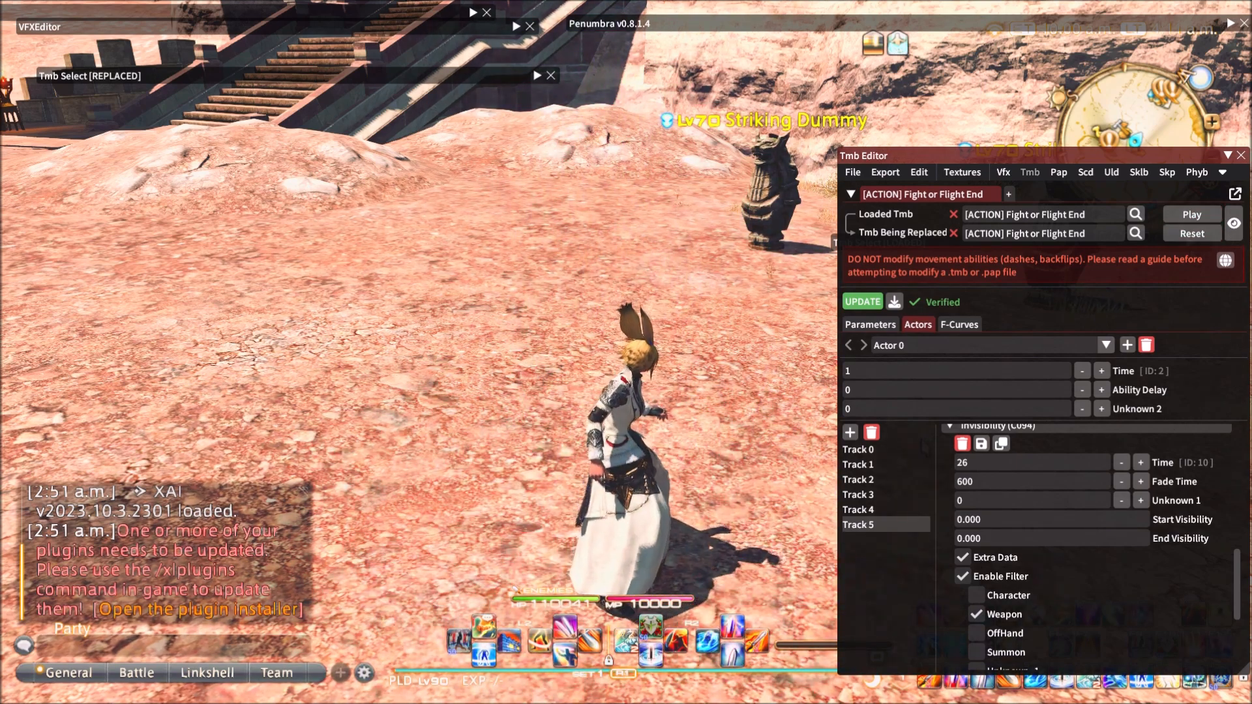
{"action": "scroll", "coordinate": [1088, 548], "scroll_direction": "down", "scroll_amount": 3}
{"action": "scroll", "coordinate": [1089, 548], "scroll_direction": "up", "scroll_amount": 1}
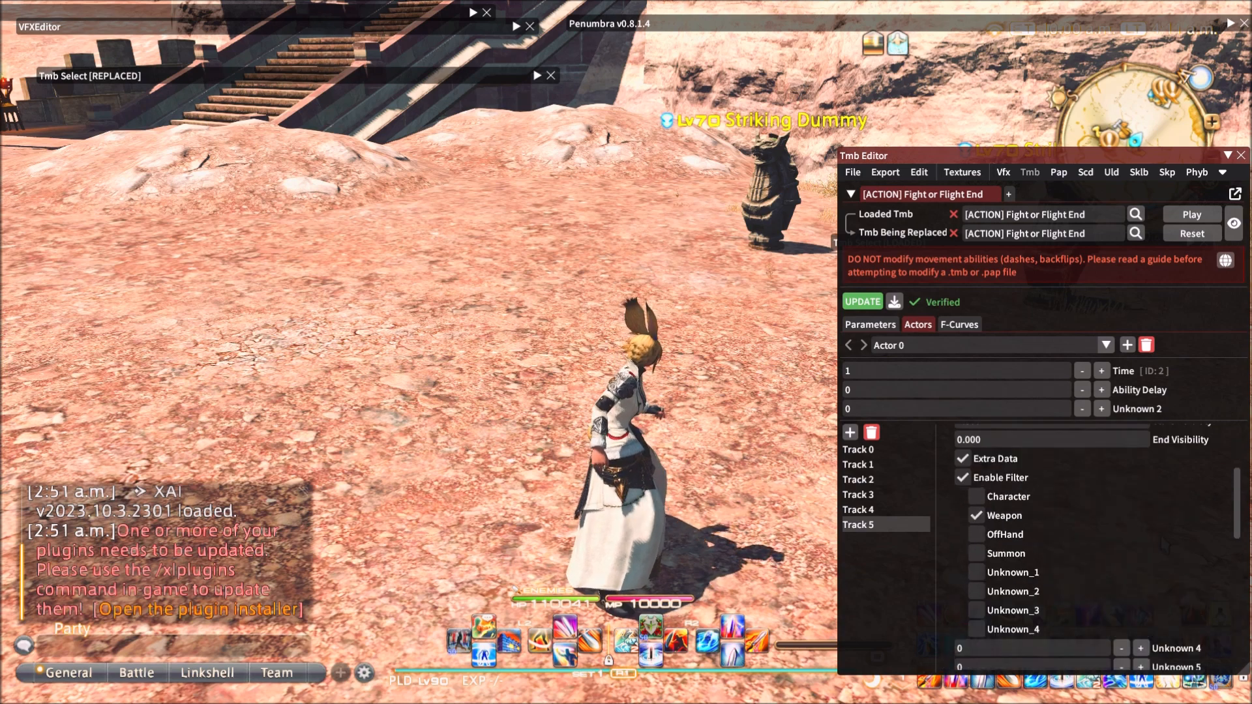
{"action": "scroll", "coordinate": [1089, 548], "scroll_direction": "up", "scroll_amount": 3}
{"action": "scroll", "coordinate": [1043, 471], "scroll_direction": "up", "scroll_amount": 1}
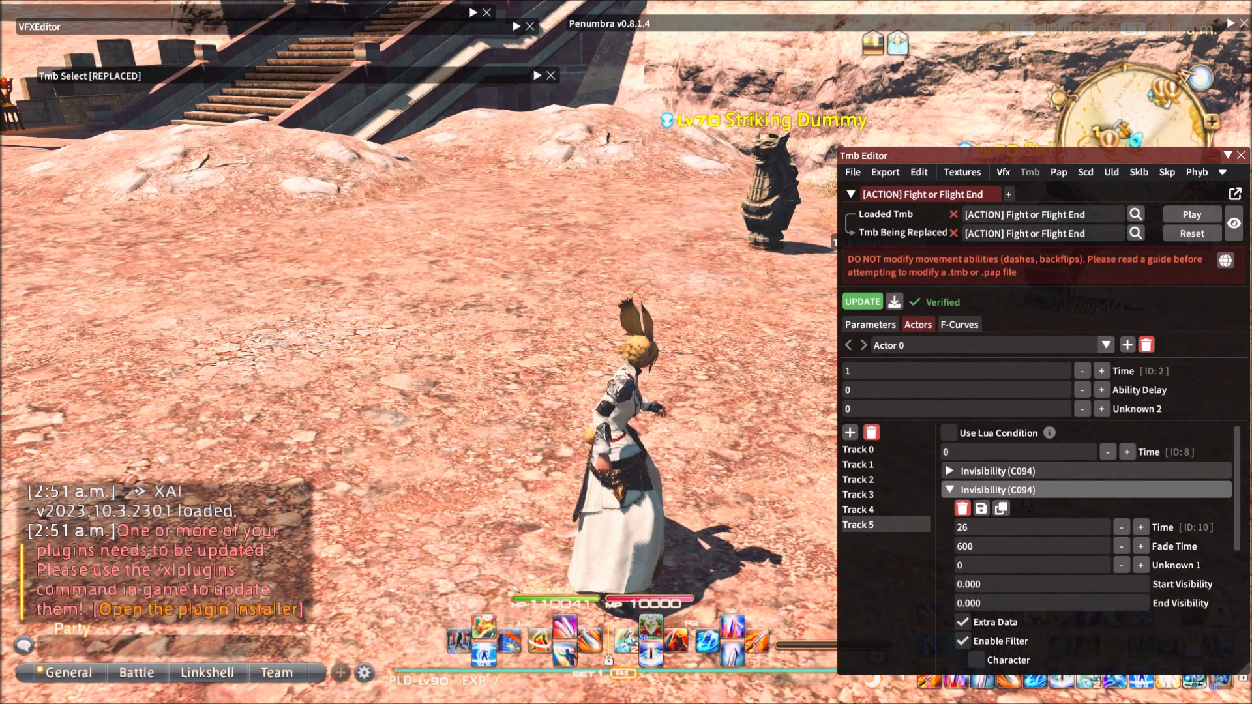
- Check the first Invisibility entry's timing, collapse both Invisibility entries, and set Summon Weapon's Time to 25 and Duration to 600
{"action": "left_click", "coordinate": [997, 489]}
{"action": "left_click", "coordinate": [1014, 508]}
{"action": "scroll", "coordinate": [1014, 509], "scroll_direction": "down", "scroll_amount": 1}
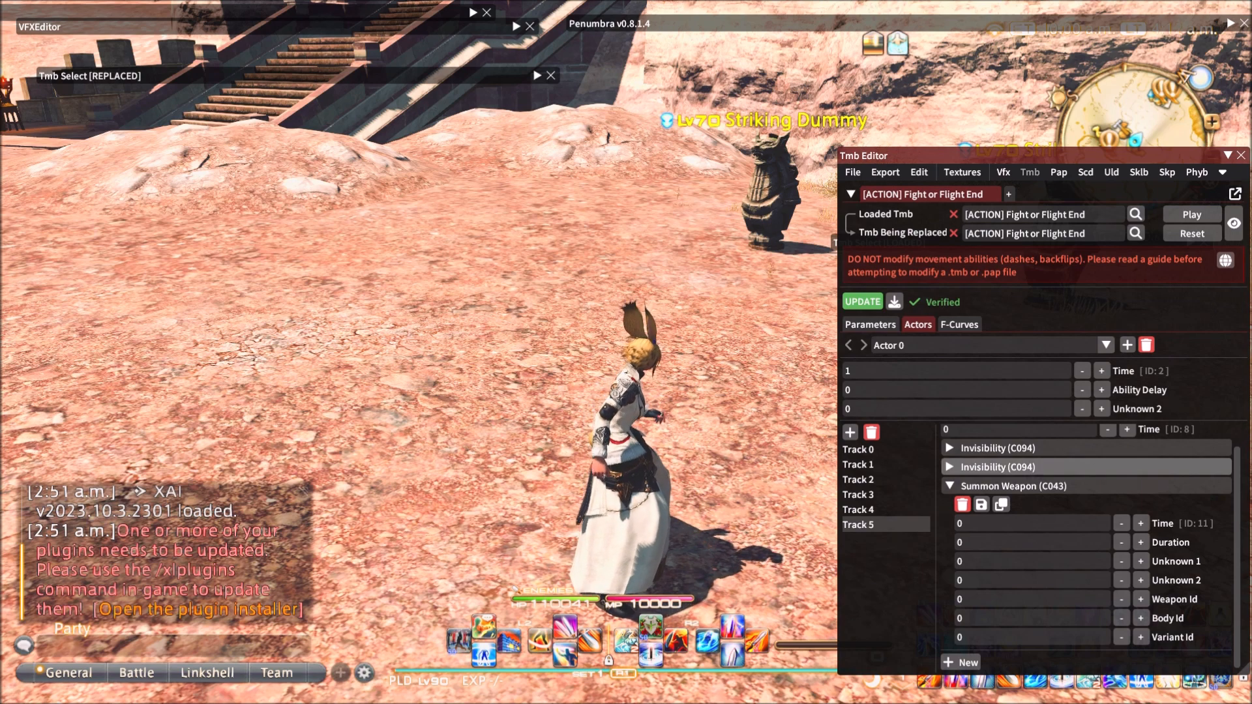
{"action": "left_click", "coordinate": [1017, 448]}
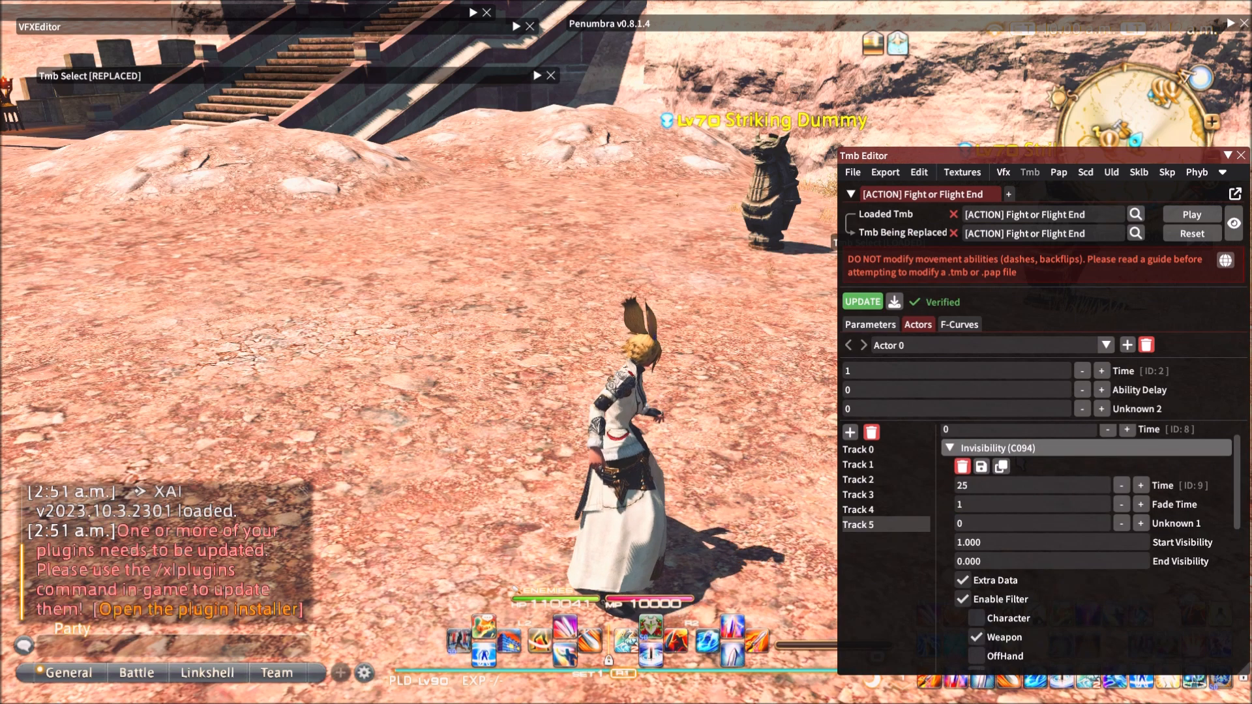
{"action": "left_click", "coordinate": [1017, 448]}
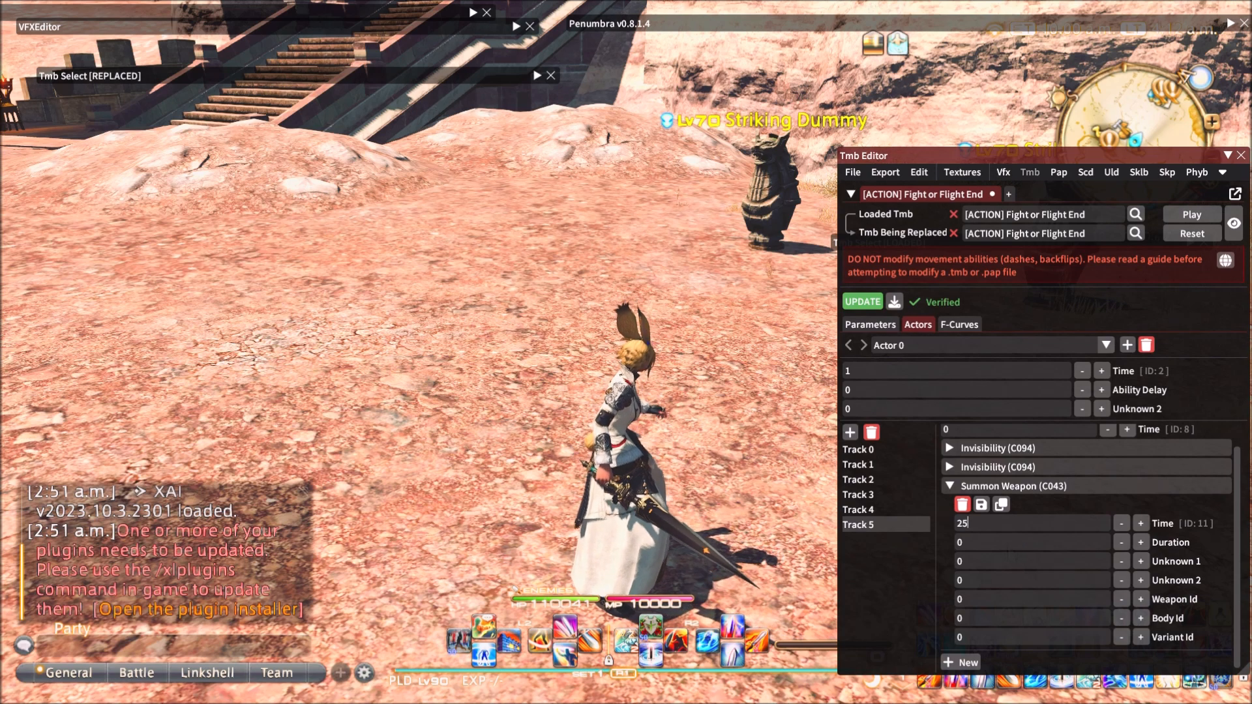
{"action": "type", "text": "60"}
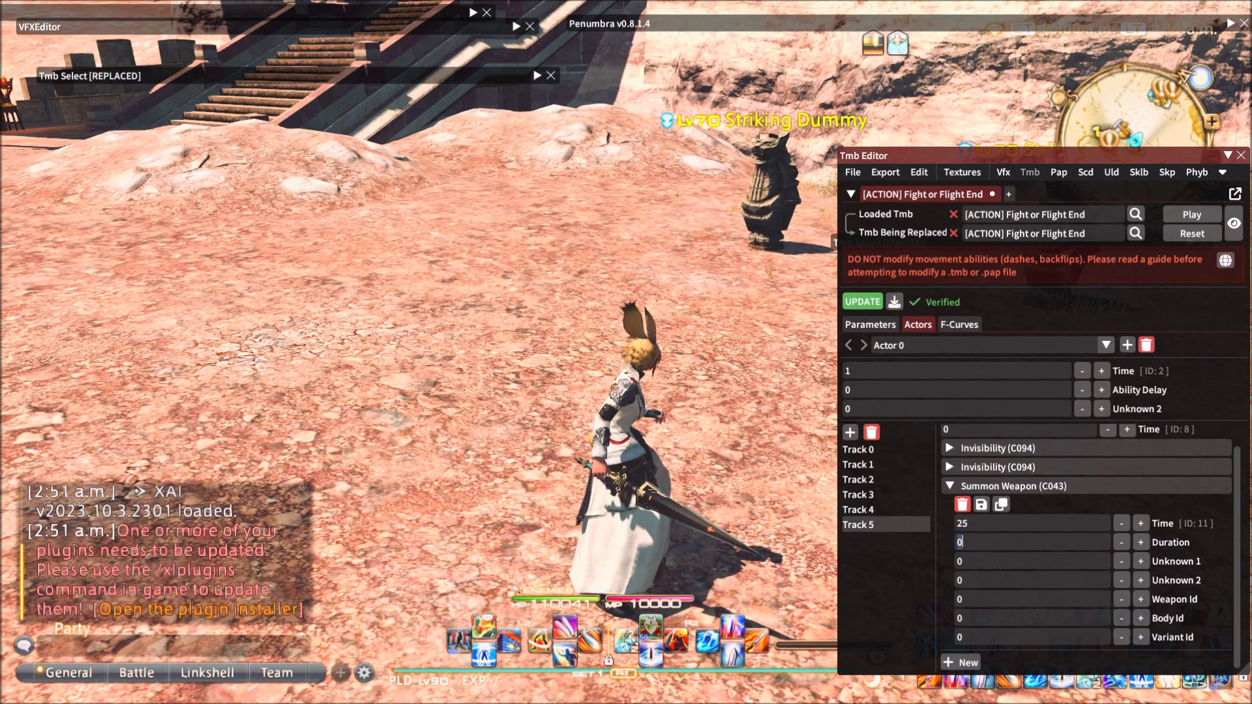
{"action": "type", "text": "0"}
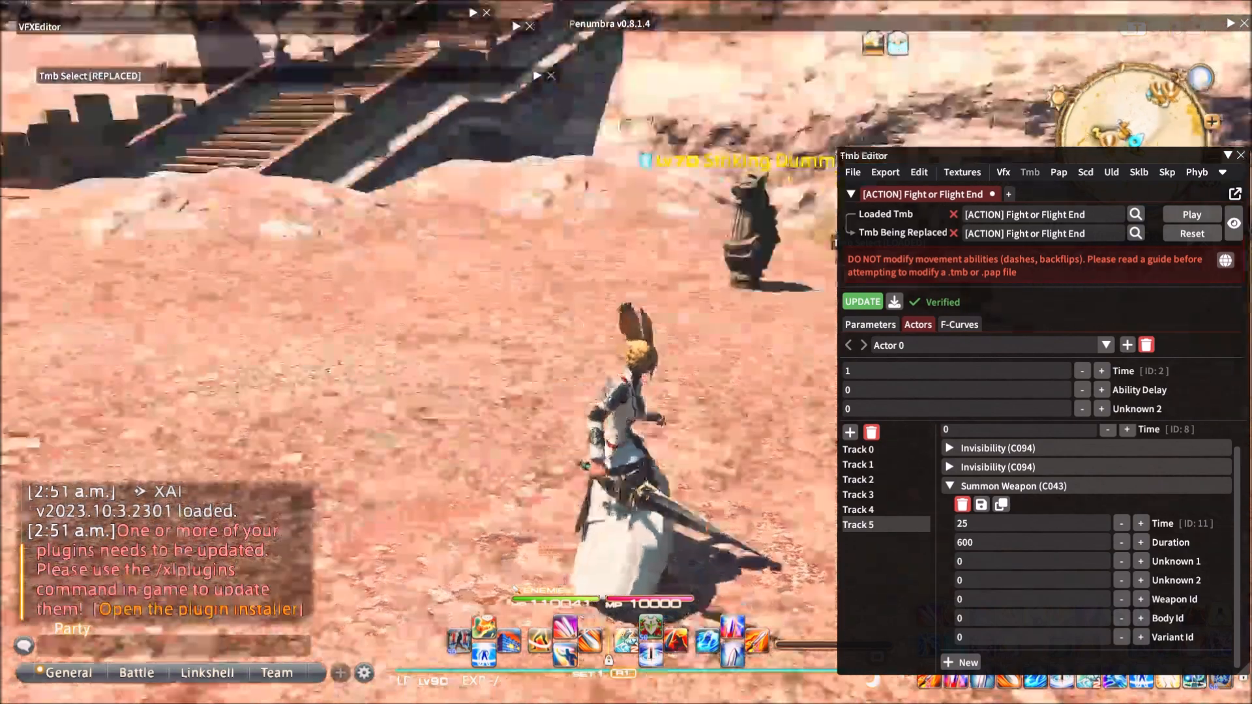
- Open ResLogger2 with the chat command /reslog and expand its window in the free area beside the Tmb Editor
{"action": "type", "text": "/res"}
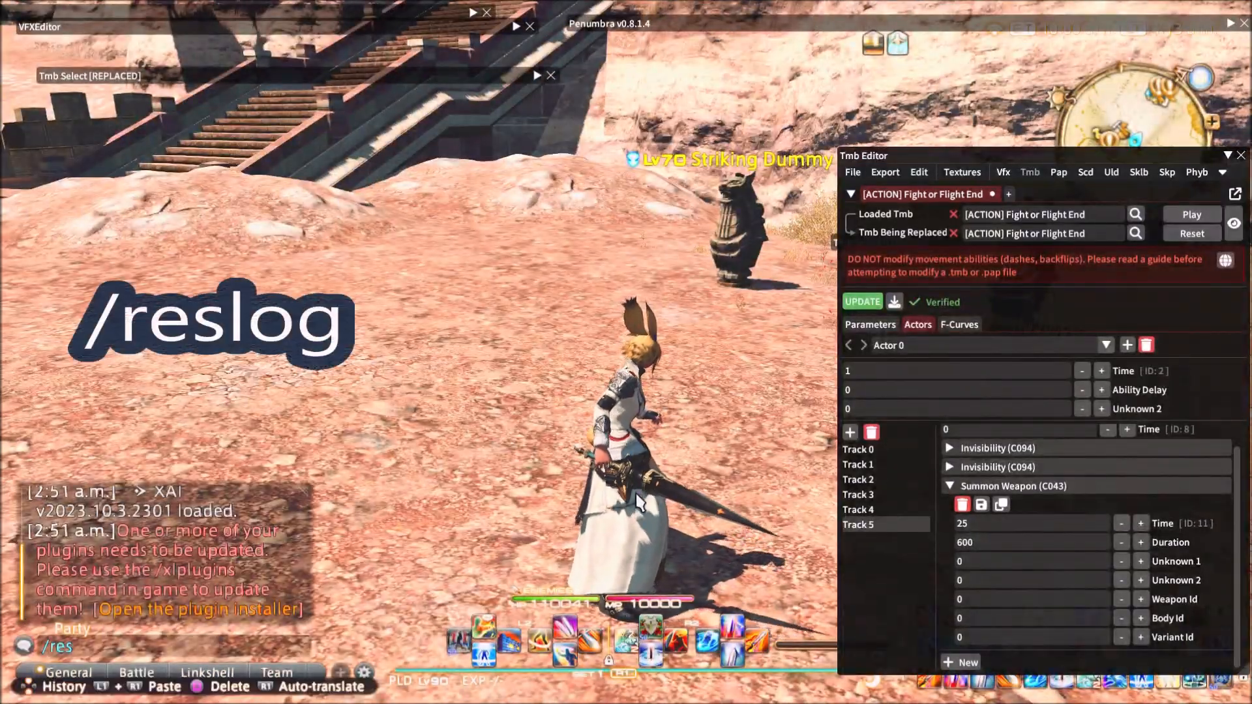
{"action": "type", "text": "log"}
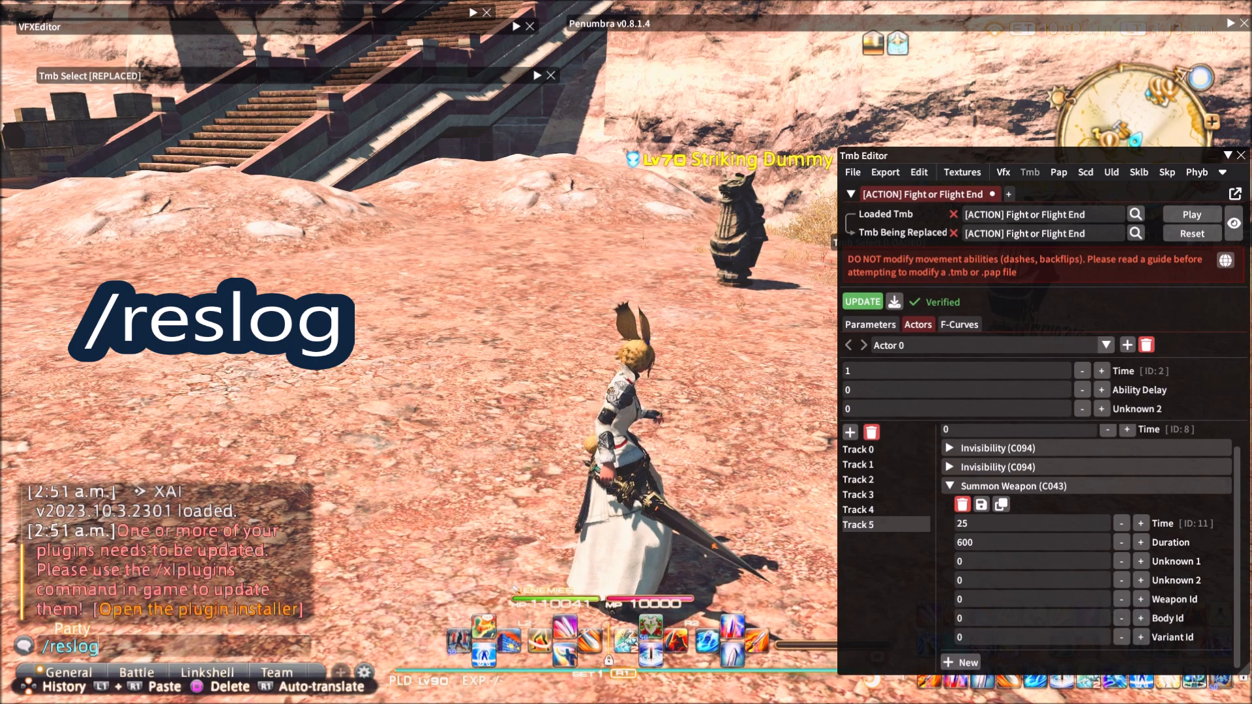
{"action": "key", "text": "Return"}
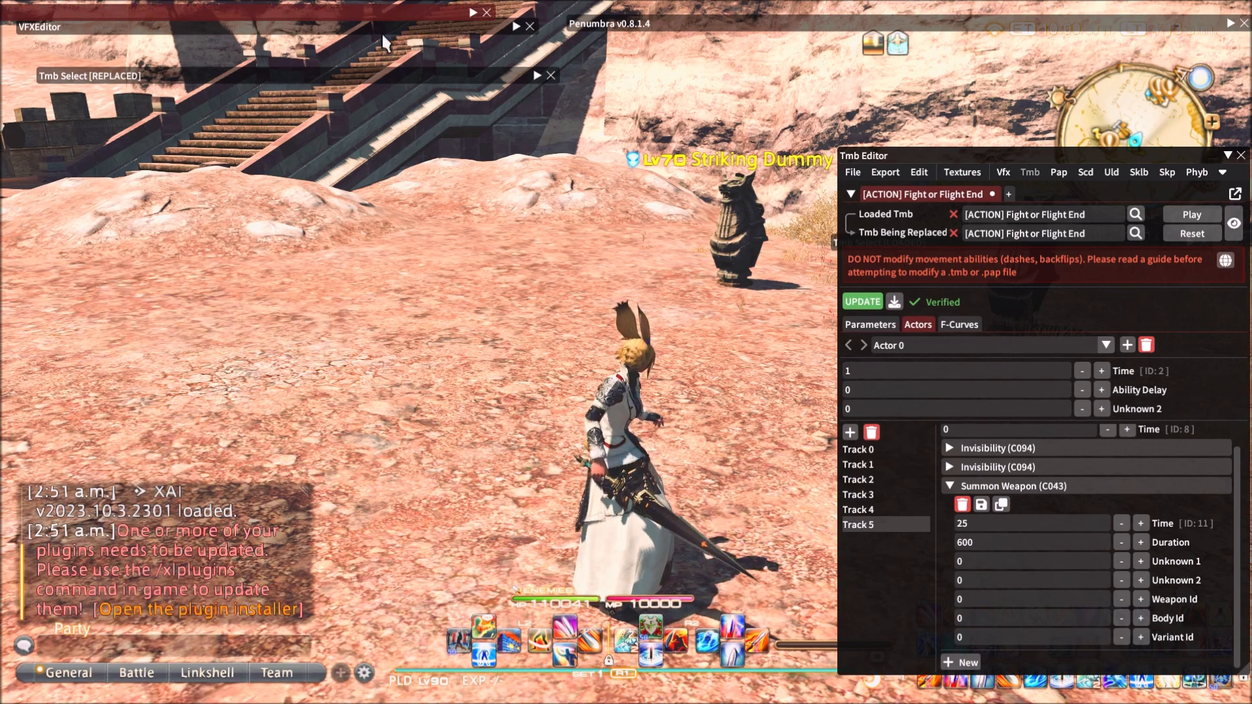
{"action": "left_click_drag", "start_coordinate": [389, 19], "coordinate": [542, 146]}
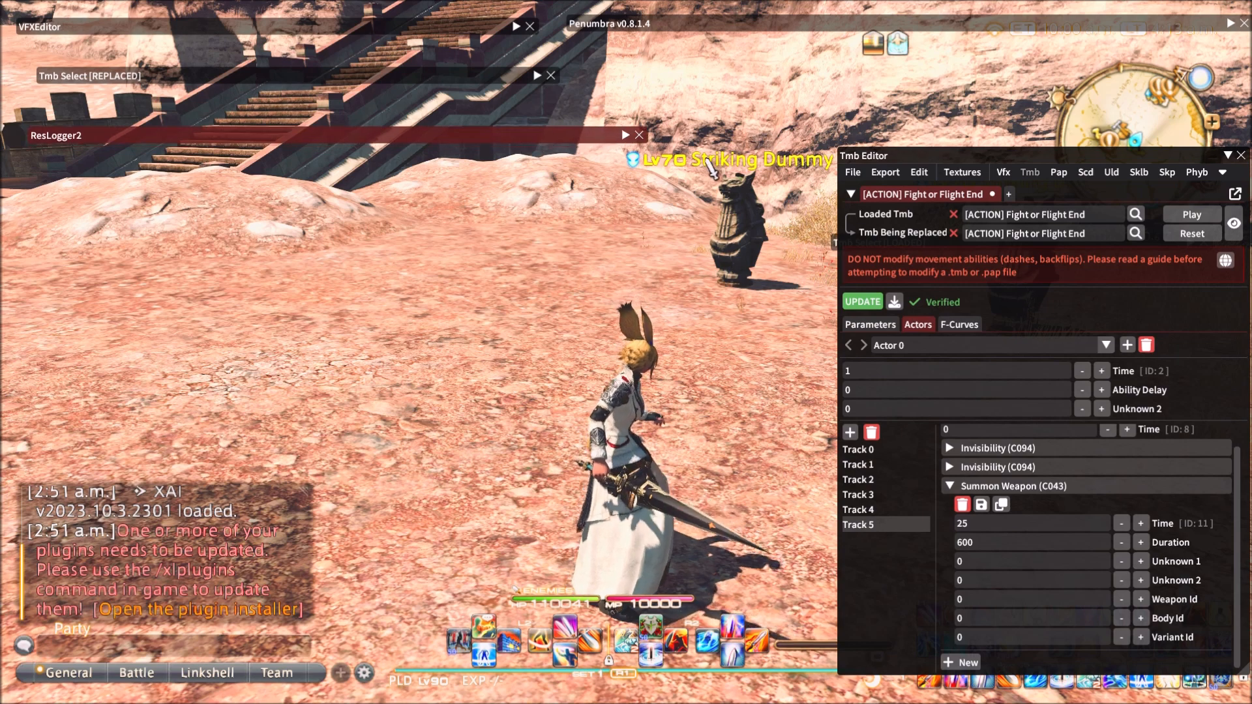
{"action": "left_click", "coordinate": [625, 139]}
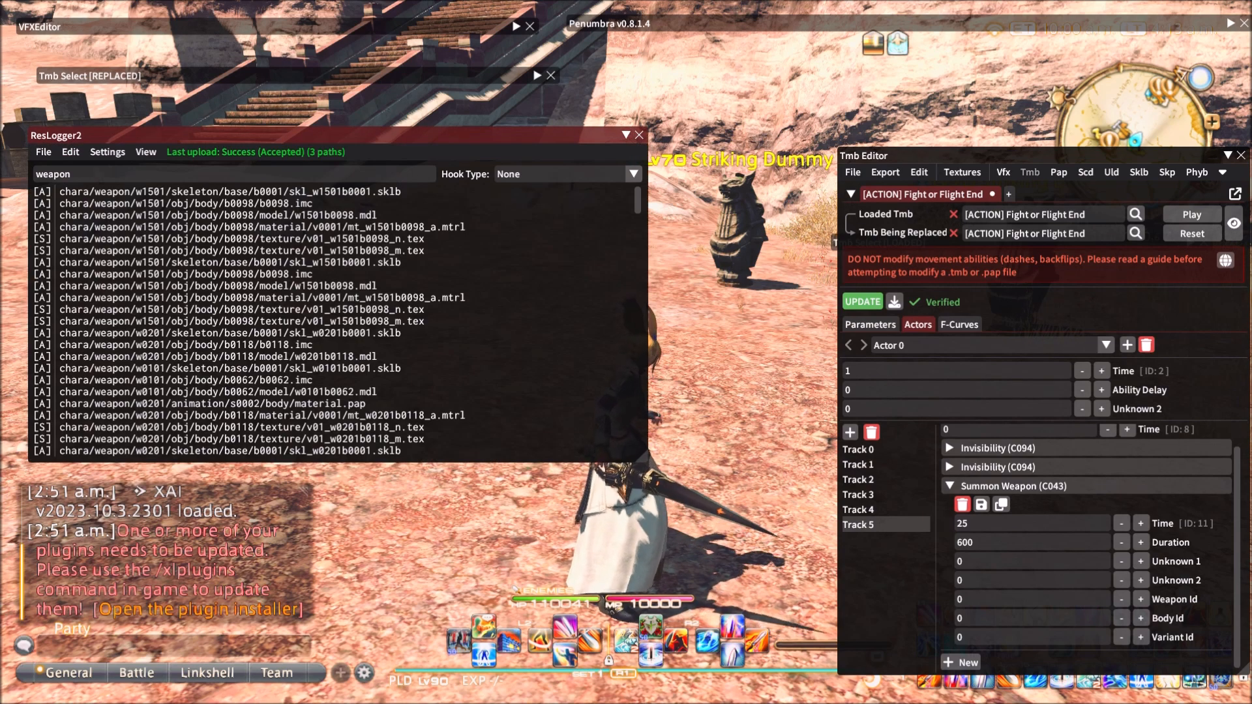
- Clear the resource log, equip the Dark Knight gear set, and inspect the logged weapon model path
{"action": "left_click", "coordinate": [70, 152]}
{"action": "left_click", "coordinate": [85, 173]}
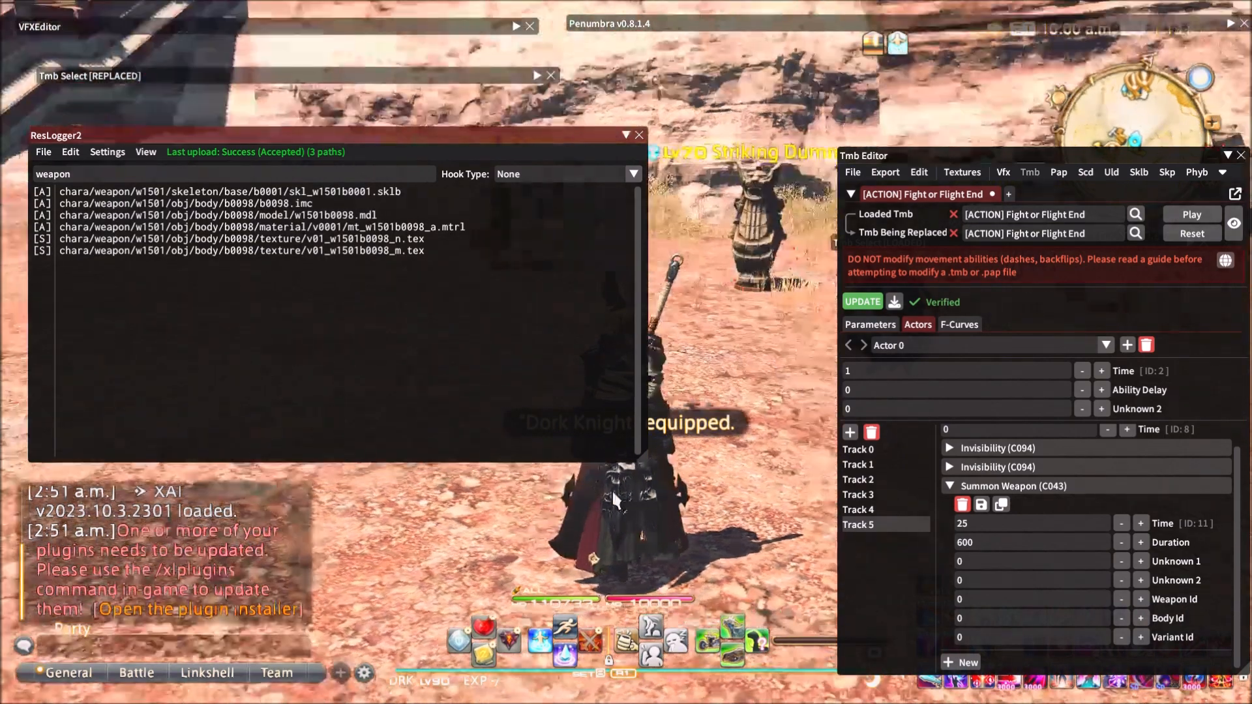
{"action": "left_click_drag", "start_coordinate": [497, 364], "coordinate": [405, 359]}
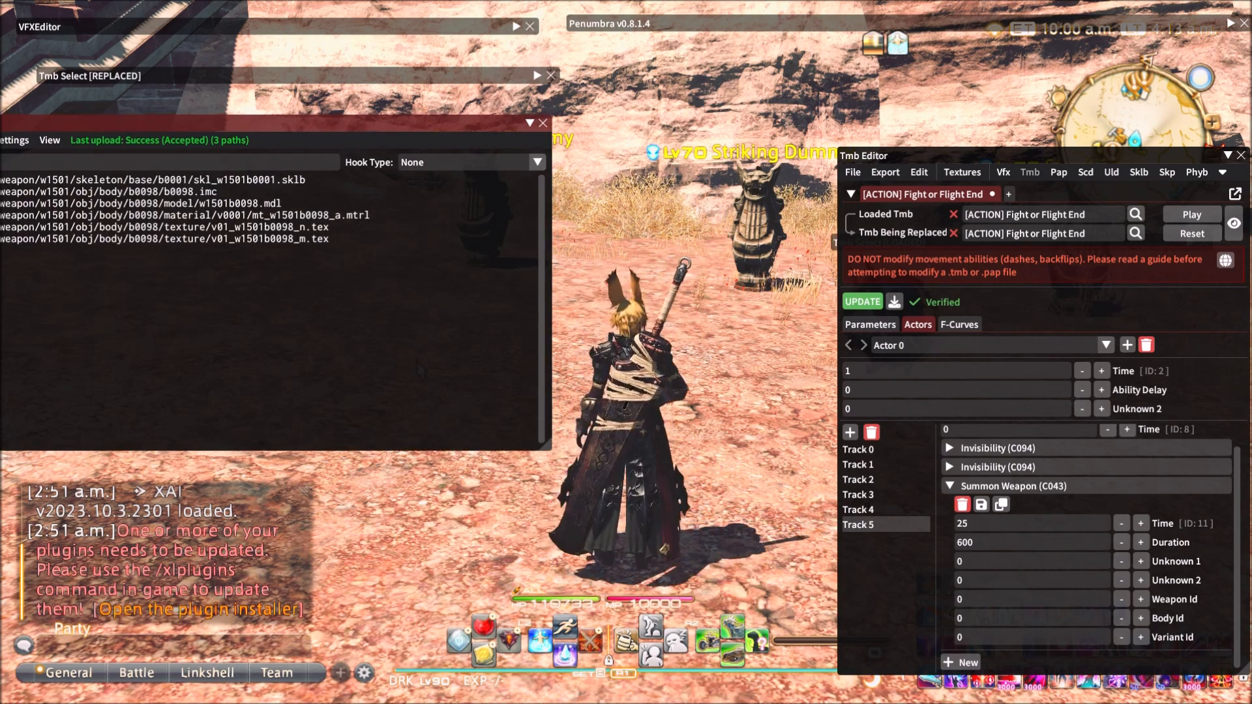
{"action": "left_click_drag", "start_coordinate": [282, 203], "coordinate": [497, 250]}
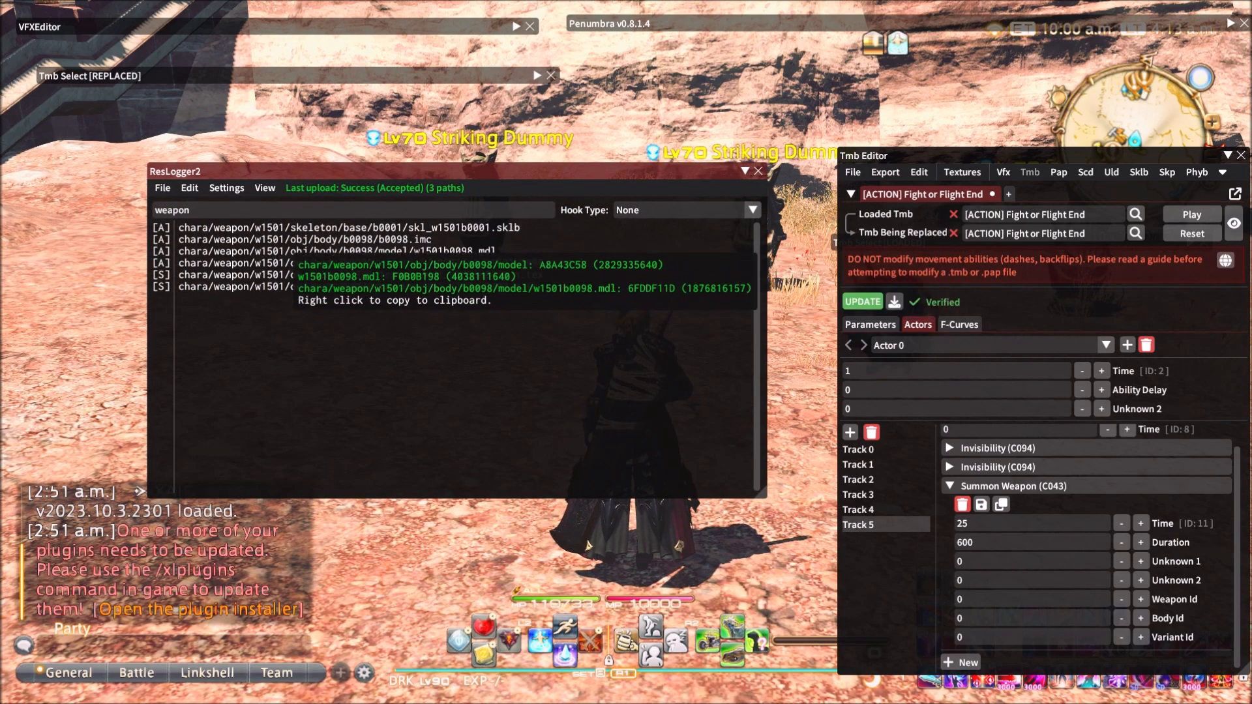
- Set Summon Weapon's Weapon Id to 1501, Body Id to 98, Variant Id to 1 and Unknown 2 to 8, and update the Tmb
{"action": "left_click_drag", "start_coordinate": [926, 612], "coordinate": [927, 613]}
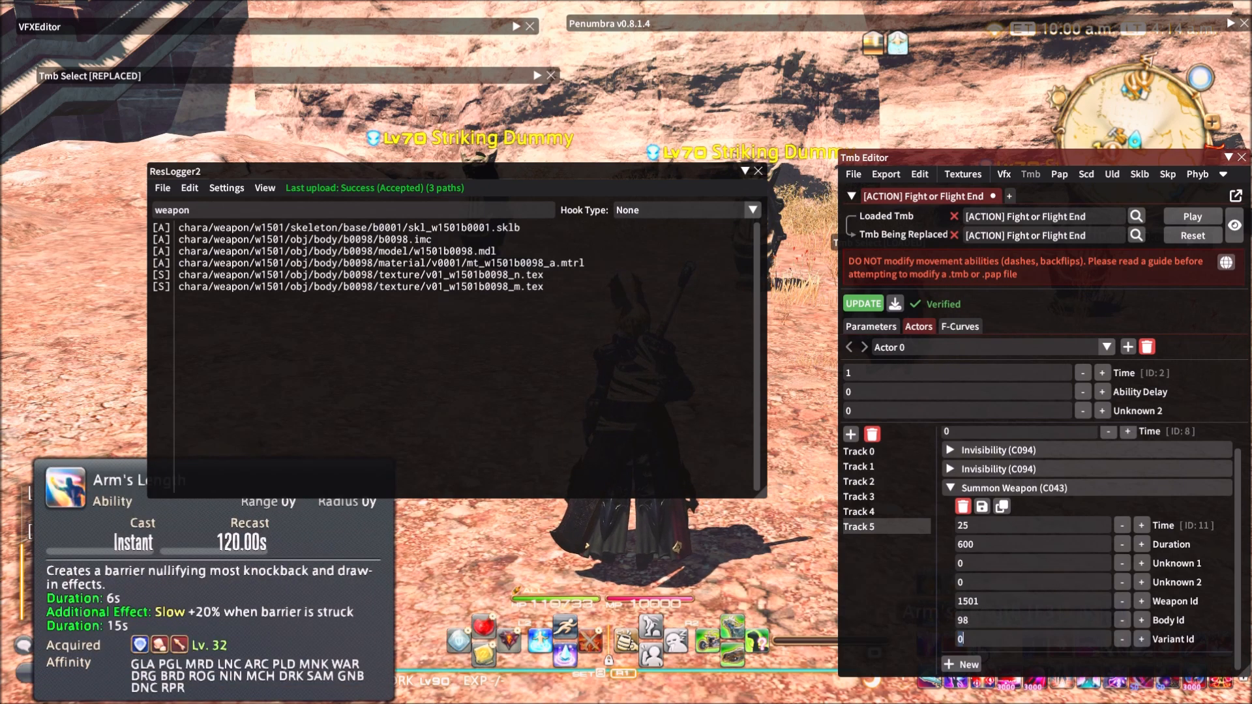
{"action": "type", "text": "1"}
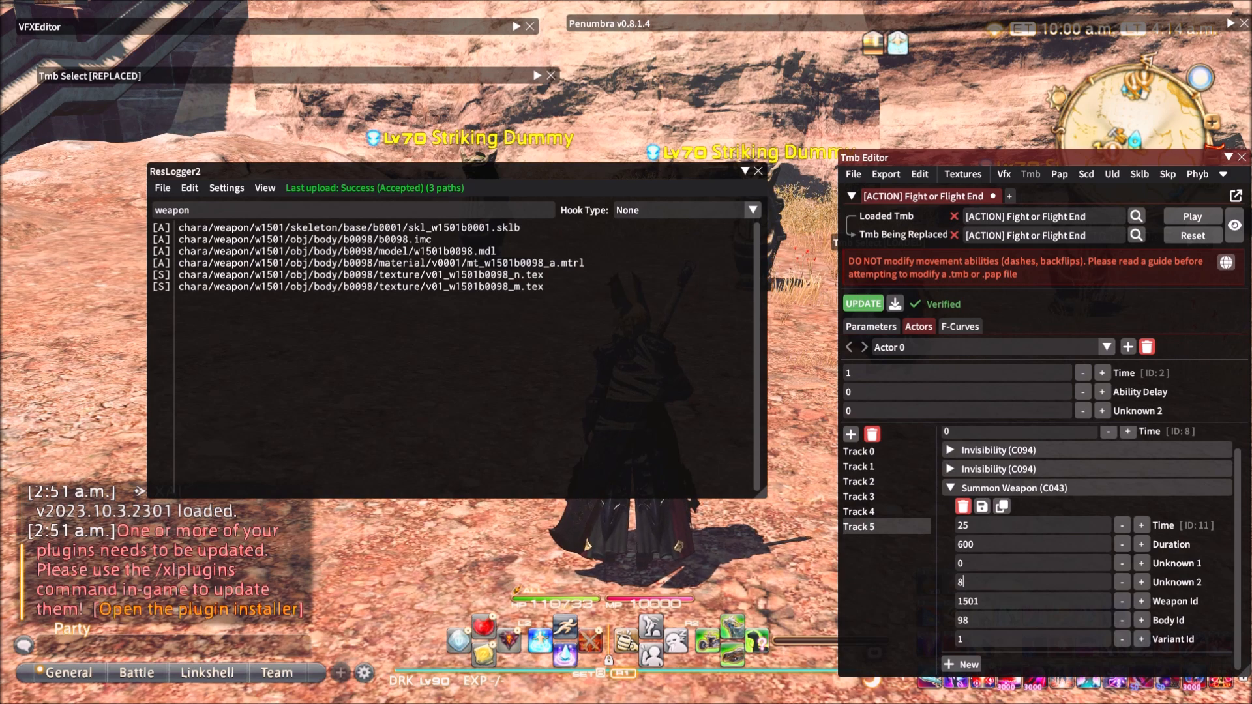
{"action": "left_click", "coordinate": [863, 303]}
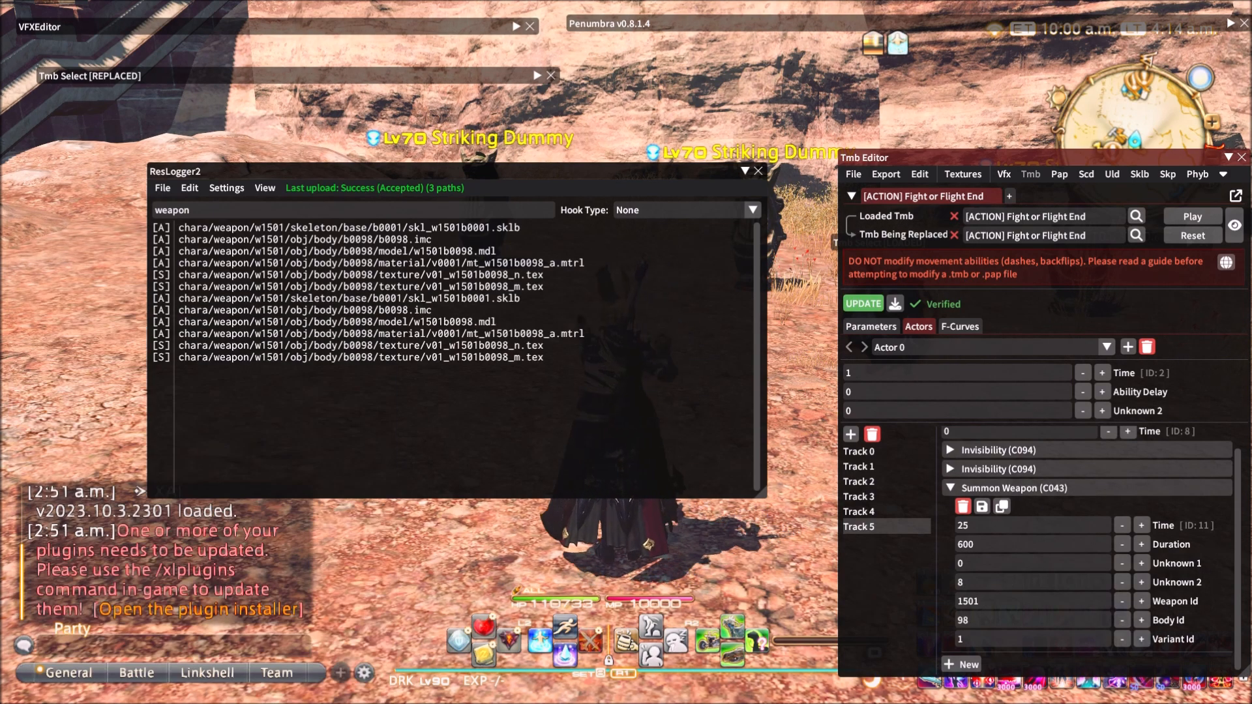
- Collapse ResLogger2 out of the way, switch back to the "Church Girl" gear set and draw the weapon
{"action": "left_click_drag", "start_coordinate": [663, 390], "coordinate": [520, 347]}
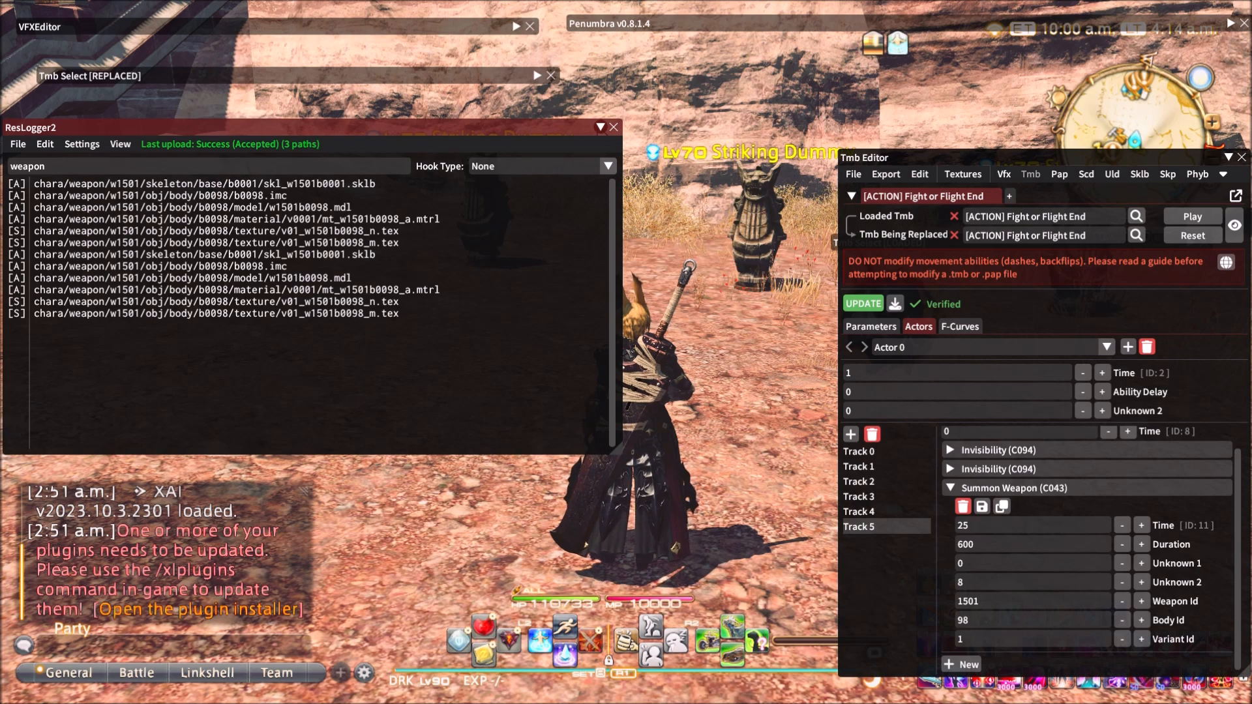
{"action": "left_click", "coordinate": [600, 127]}
{"action": "left_click_drag", "start_coordinate": [583, 124], "coordinate": [529, 3]}
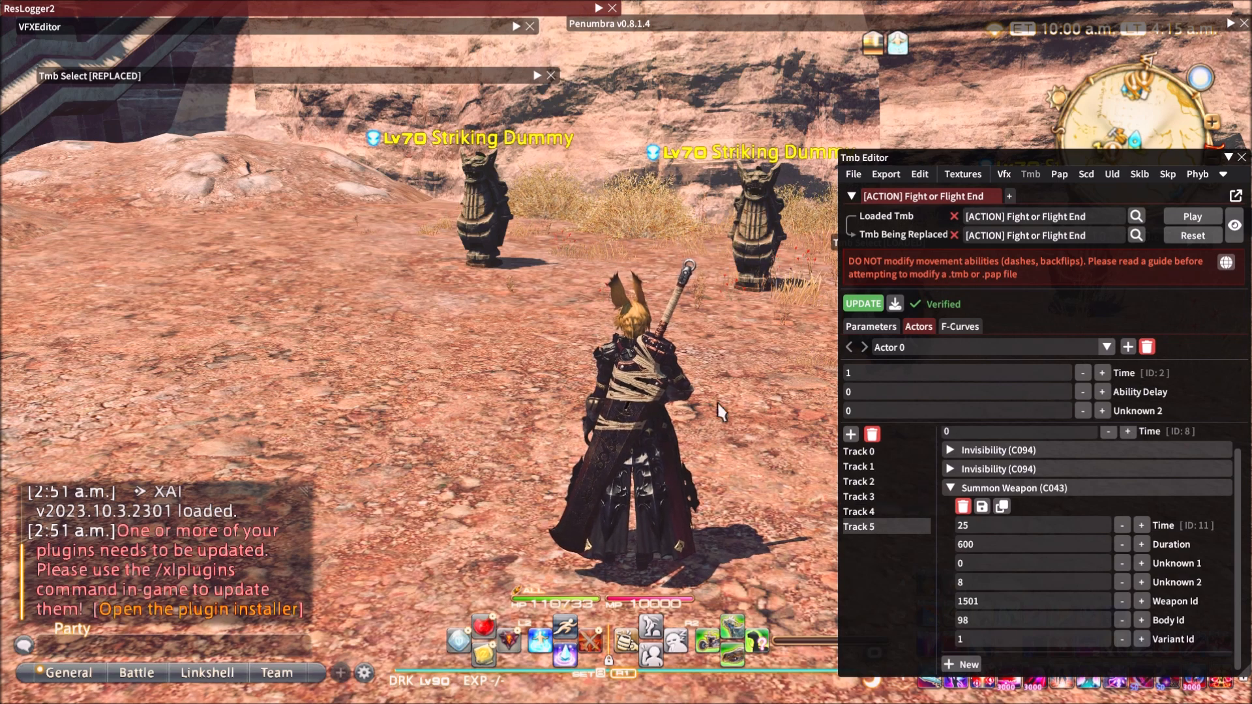
{"action": "key", "text": "1"}
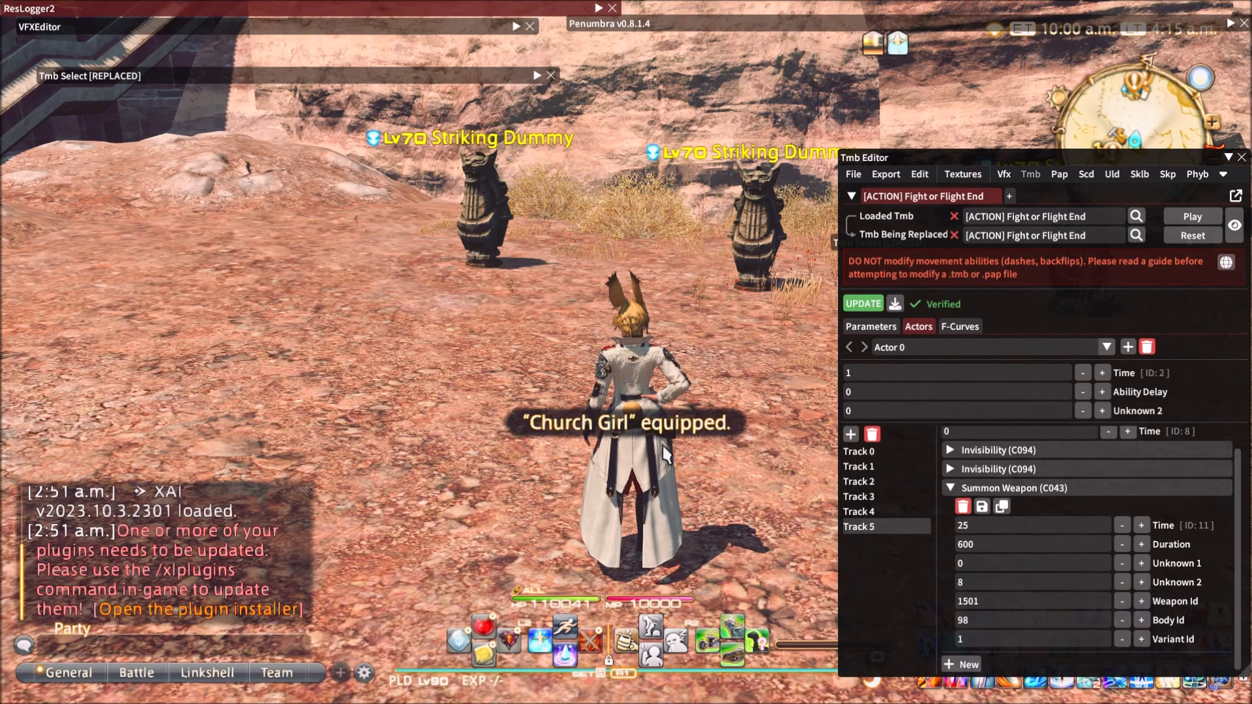
{"action": "key", "text": "a"}
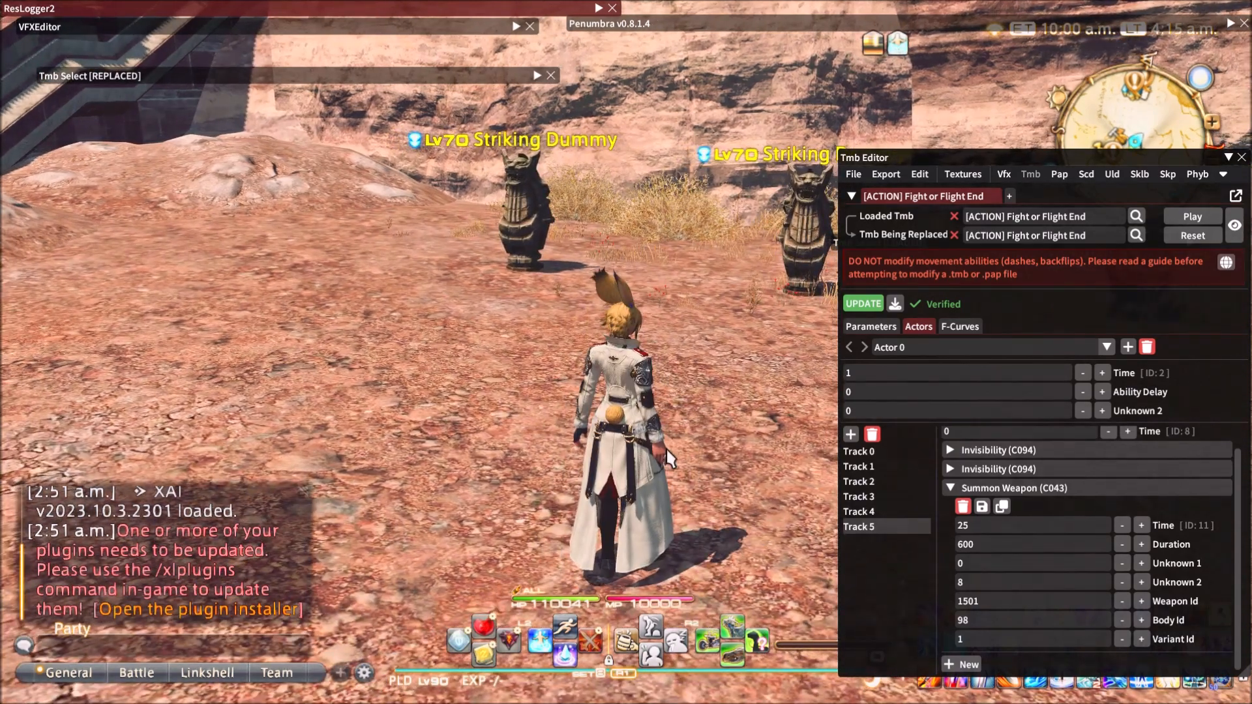
{"action": "key", "text": "z"}
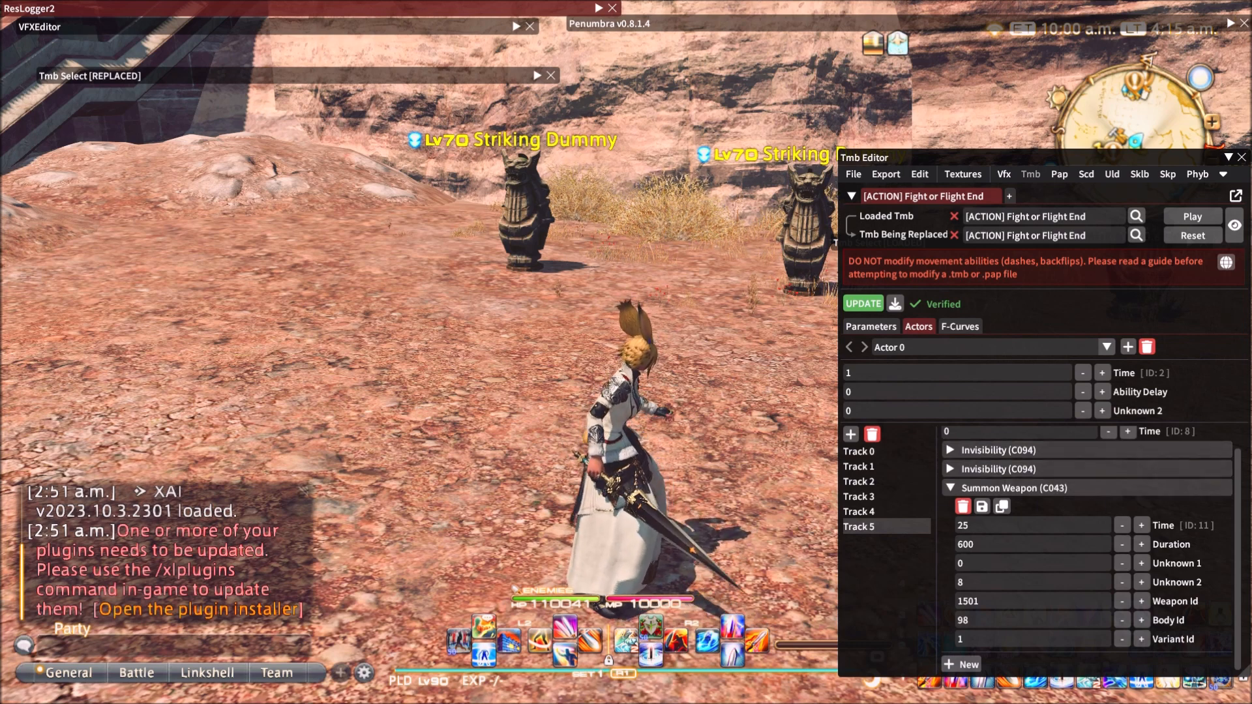
- Try Summon Weapon with Unknown 1 set to 8, Unknown 2 set to 0 and Variant Id set to 0
{"action": "left_click_drag", "start_coordinate": [1085, 171], "coordinate": [1103, 169]}
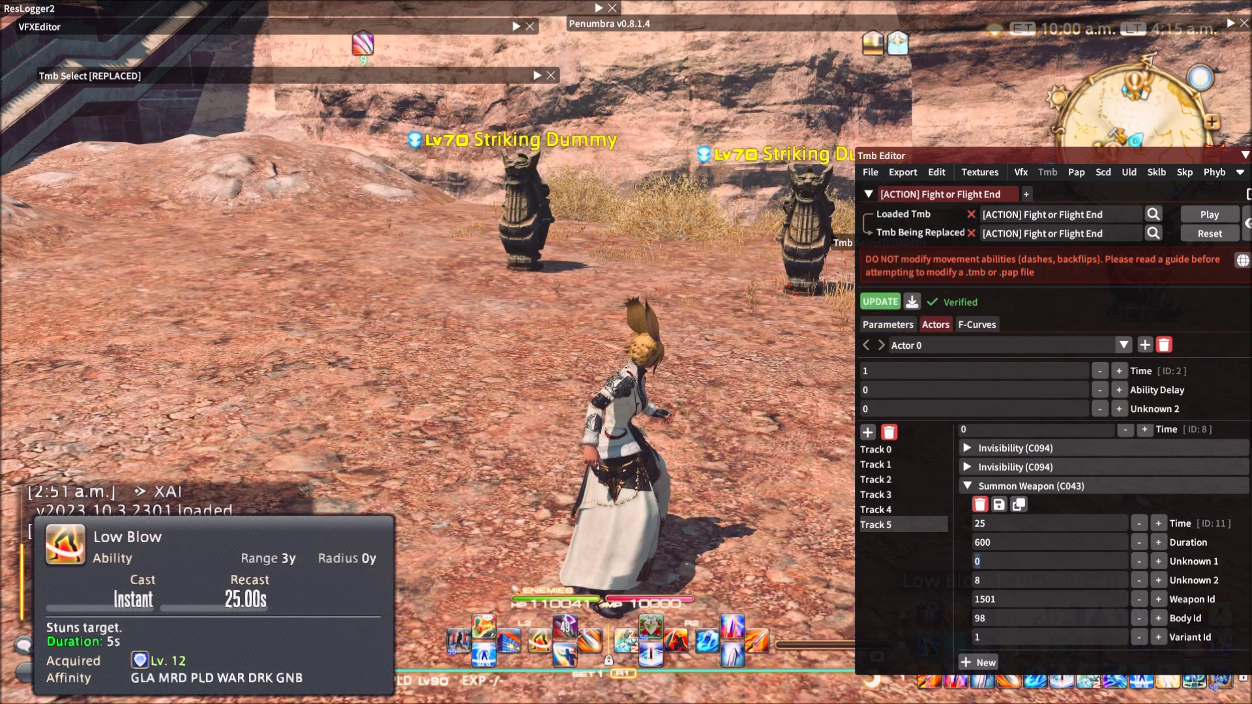
{"action": "type", "text": "8"}
{"action": "left_click_drag", "start_coordinate": [1043, 156], "coordinate": [1032, 152]}
{"action": "type", "text": "0"}
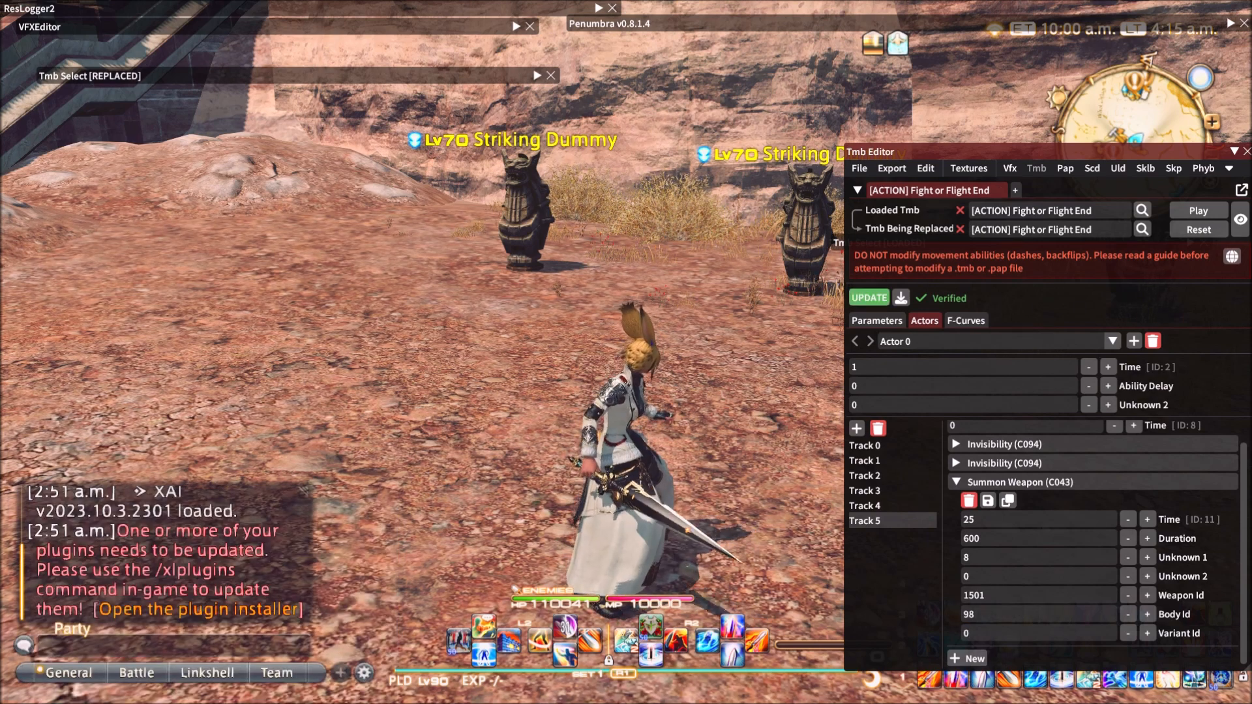
- Set Summon Weapon's Unknown 1 to 0 and Unknown 2 to 8
{"action": "double_click", "coordinate": [969, 558]}
{"action": "key", "text": "BackSpace"}
{"action": "type", "text": "0"}
{"action": "double_click", "coordinate": [967, 577]}
{"action": "type", "text": "8"}
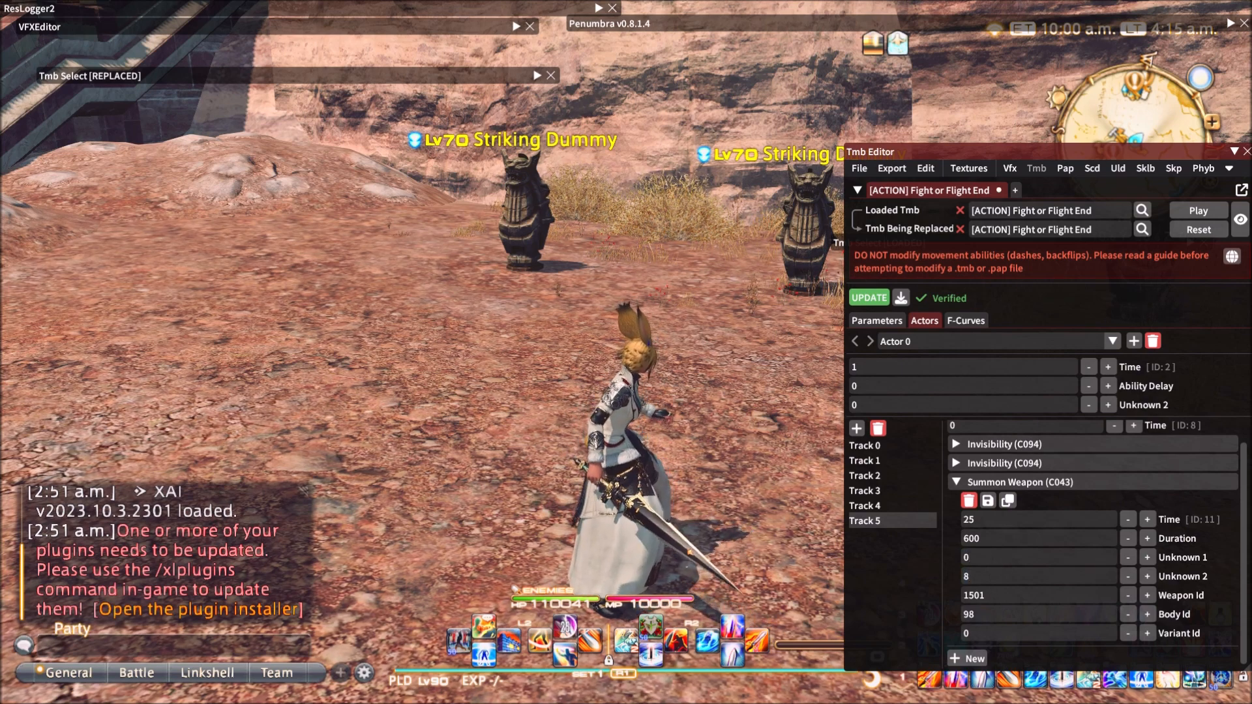
- Update the Tmb and play the action, examining the summoned weapon from several angles
{"action": "left_click", "coordinate": [869, 298]}
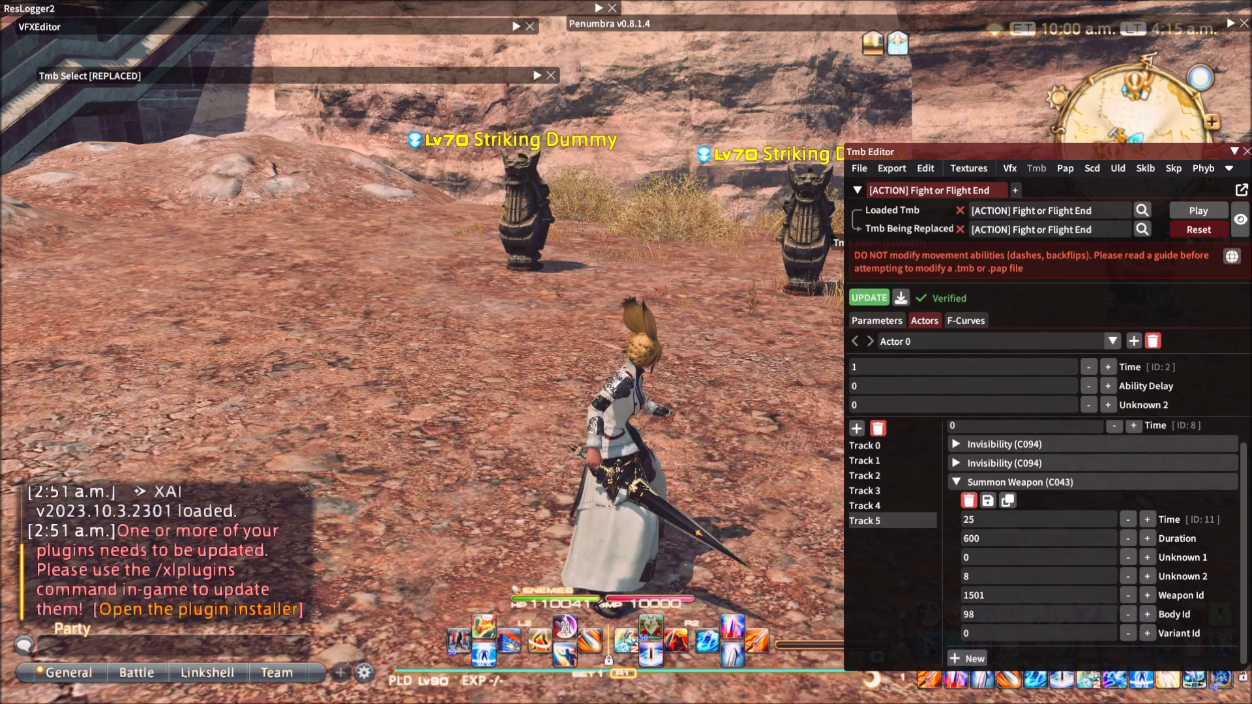
{"action": "left_click", "coordinate": [1198, 210]}
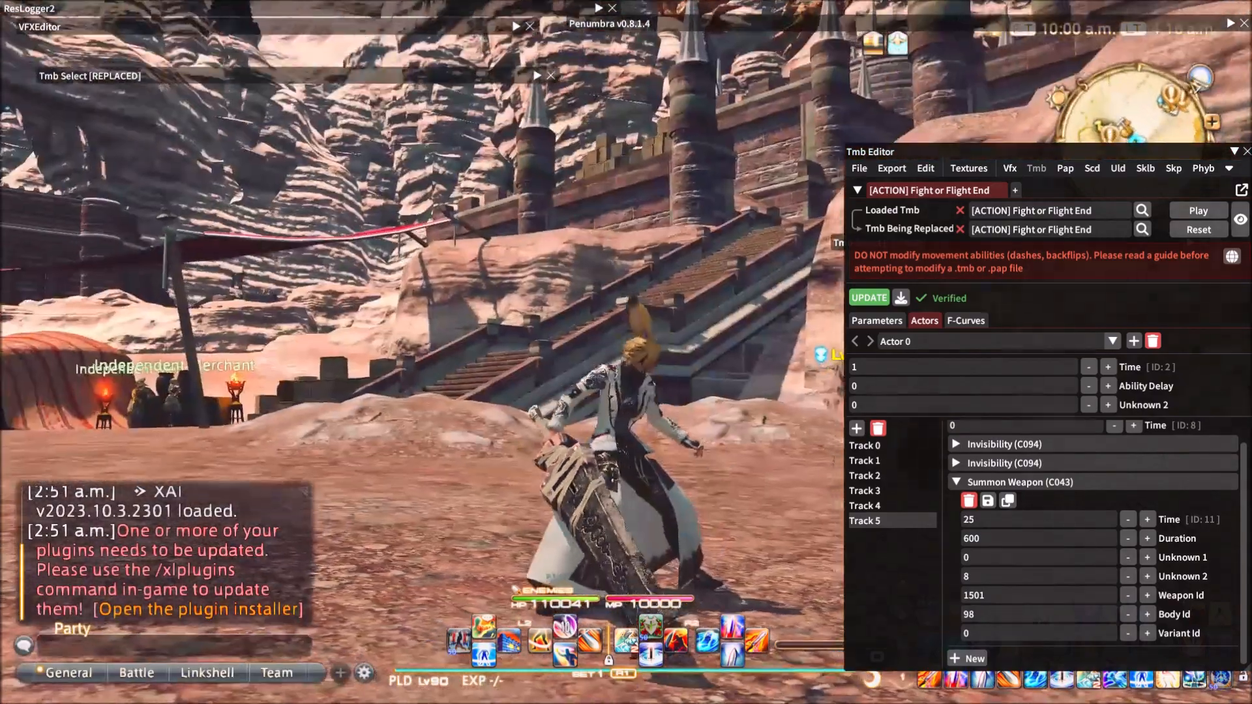
{"action": "left_click_drag", "start_coordinate": [701, 507], "coordinate": [721, 507]}
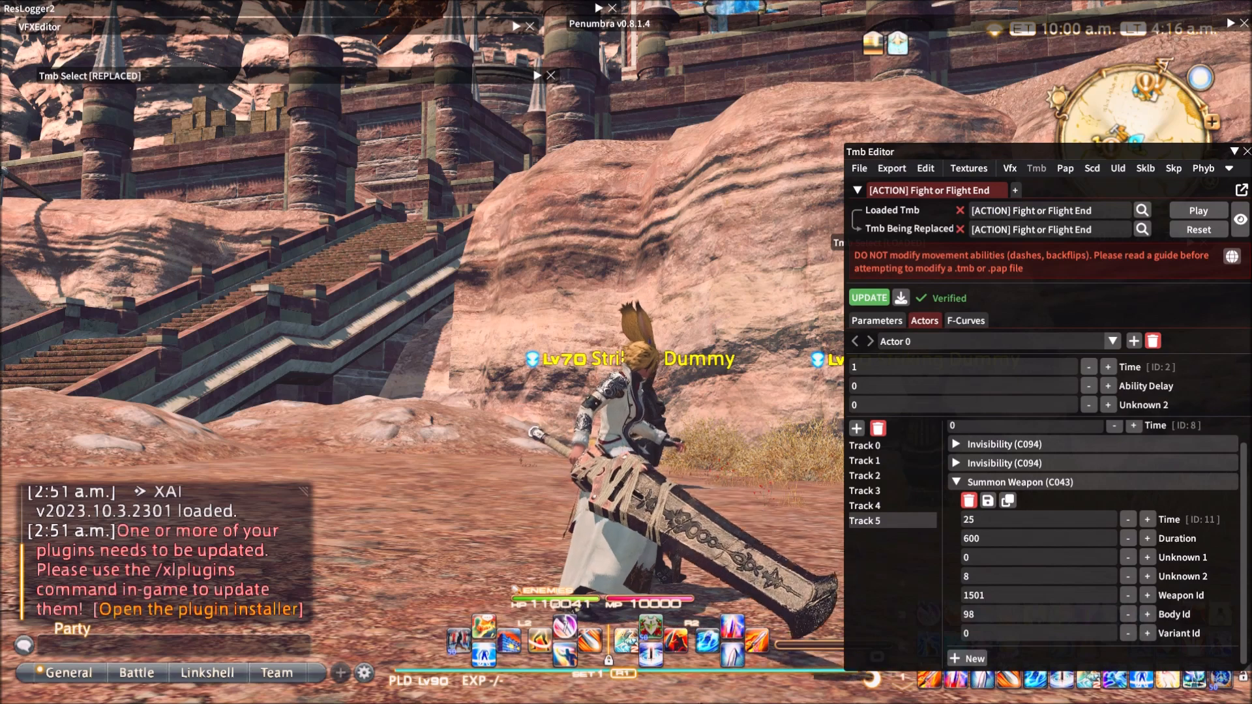
{"action": "left_click_drag", "start_coordinate": [770, 632], "coordinate": [778, 577]}
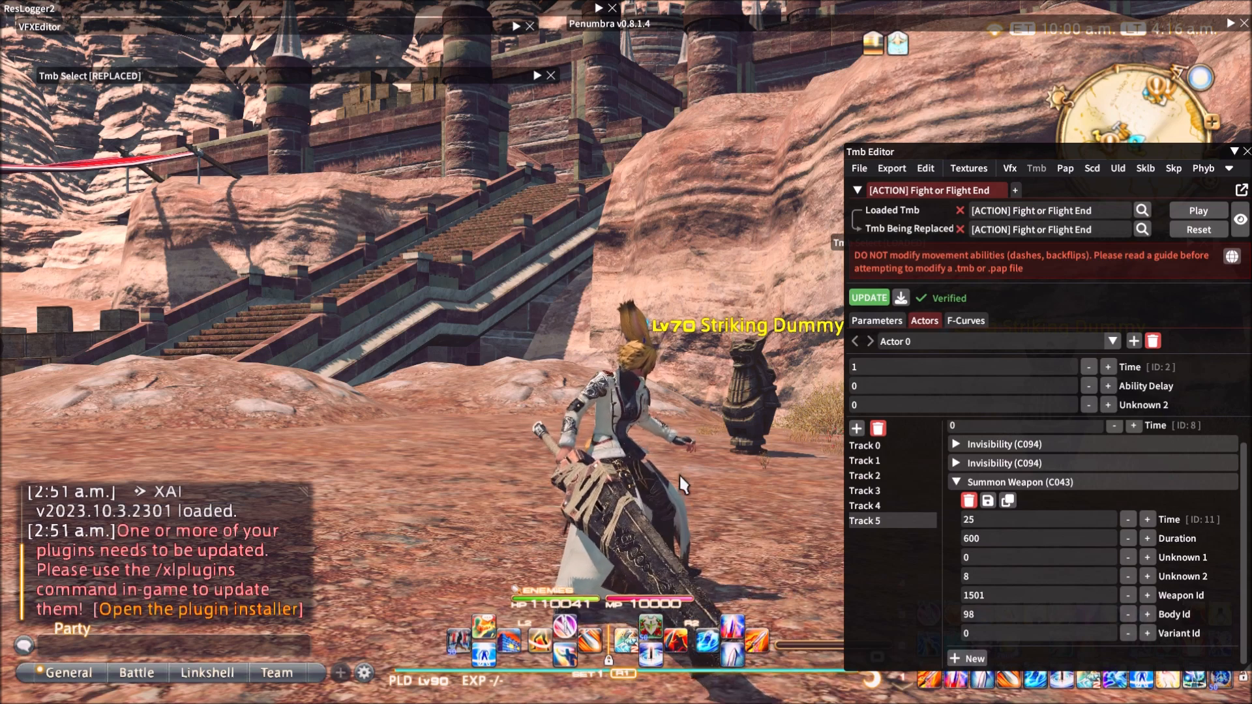
{"action": "left_click_drag", "start_coordinate": [678, 475], "coordinate": [639, 473]}
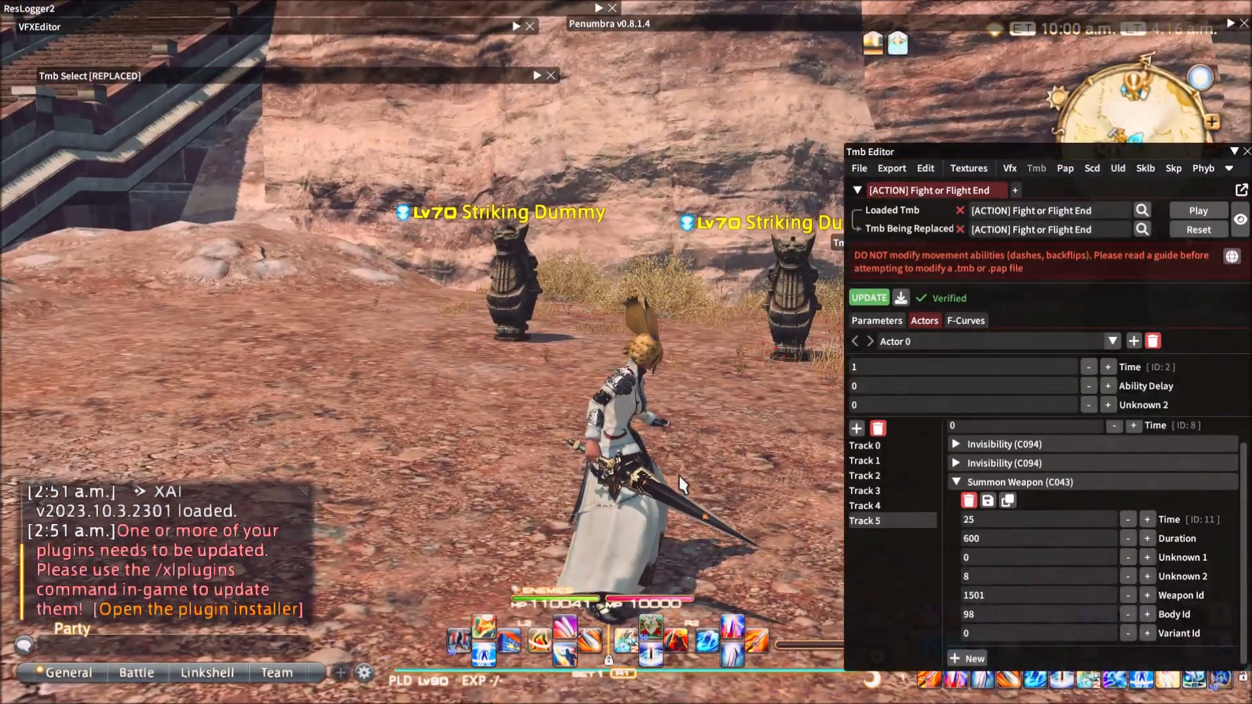